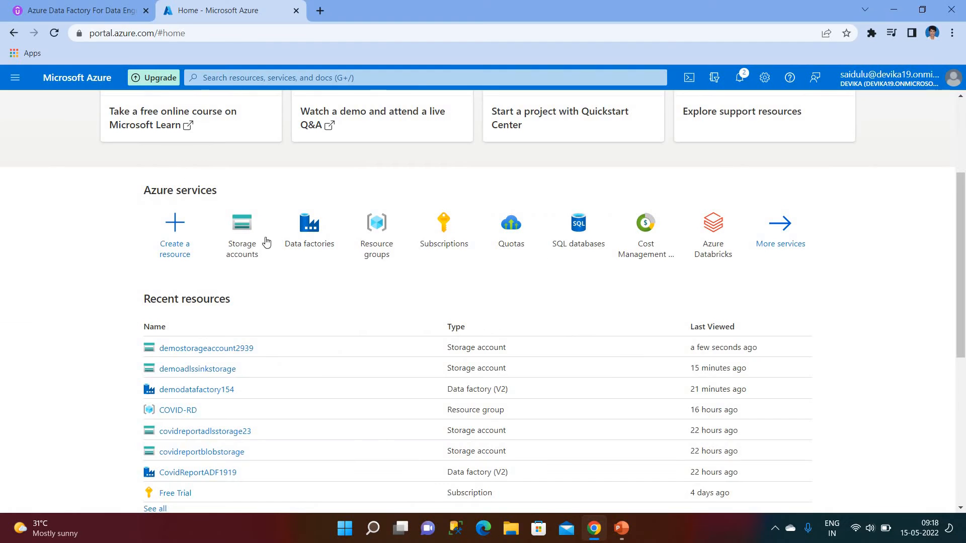
# Open democontainer in the demostorageaccount2939 storage account and view its source files.
pyautogui.click(246, 243)
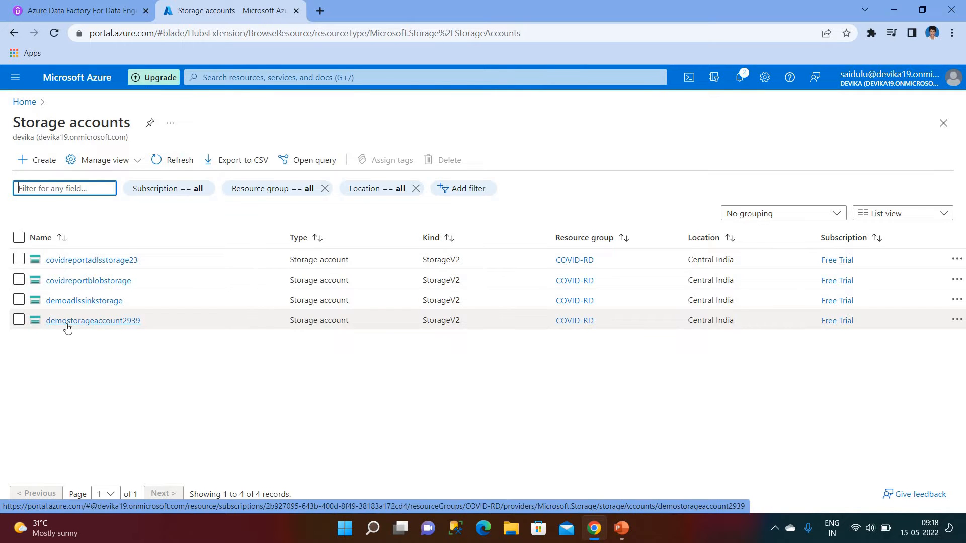
pyautogui.click(88, 322)
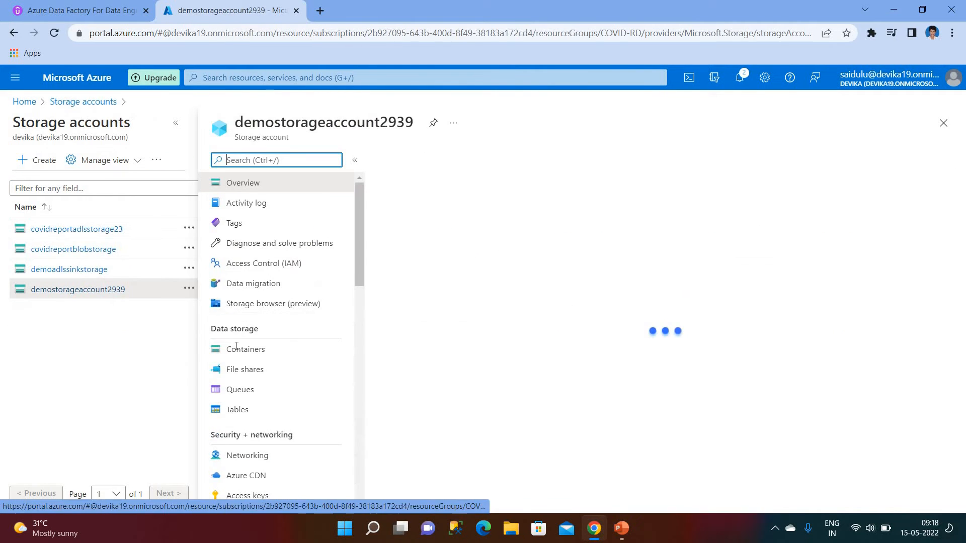
pyautogui.click(245, 371)
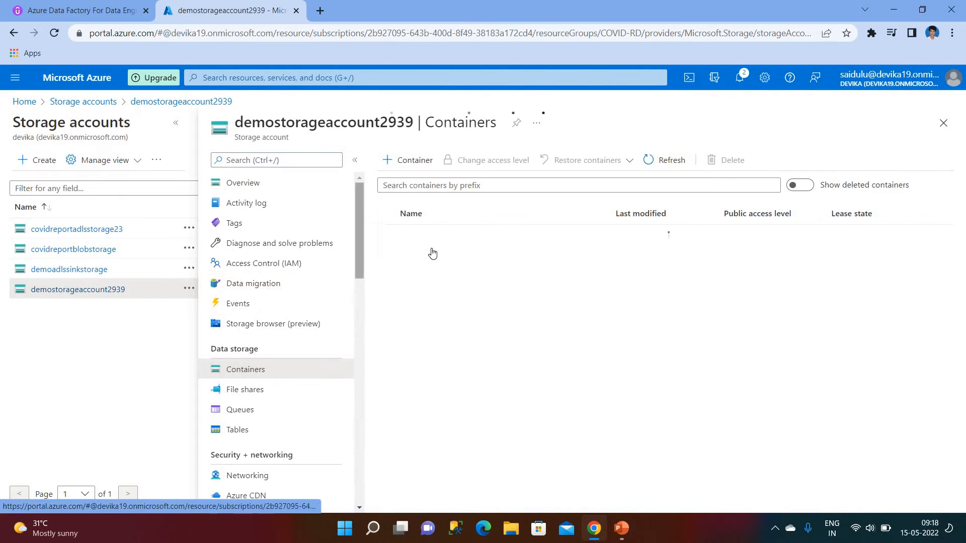
pyautogui.click(427, 256)
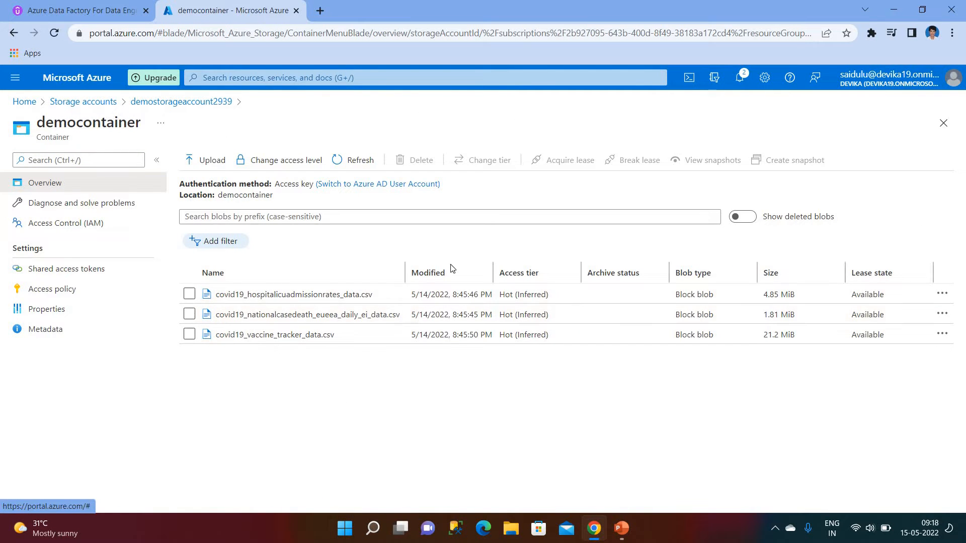
# Return to the storage accounts list and view the overview of the demoadlssinkstorage account.
pyautogui.click(85, 103)
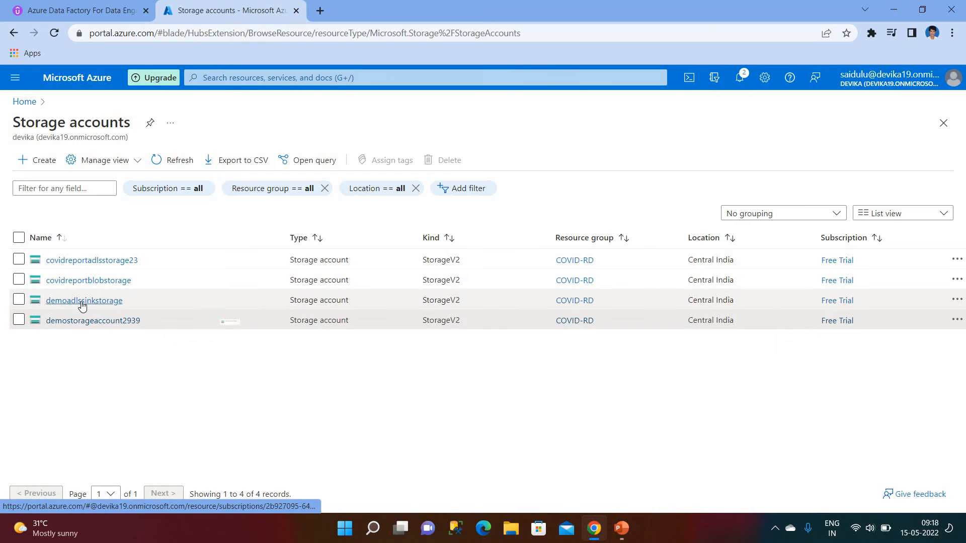
pyautogui.moveTo(82, 305)
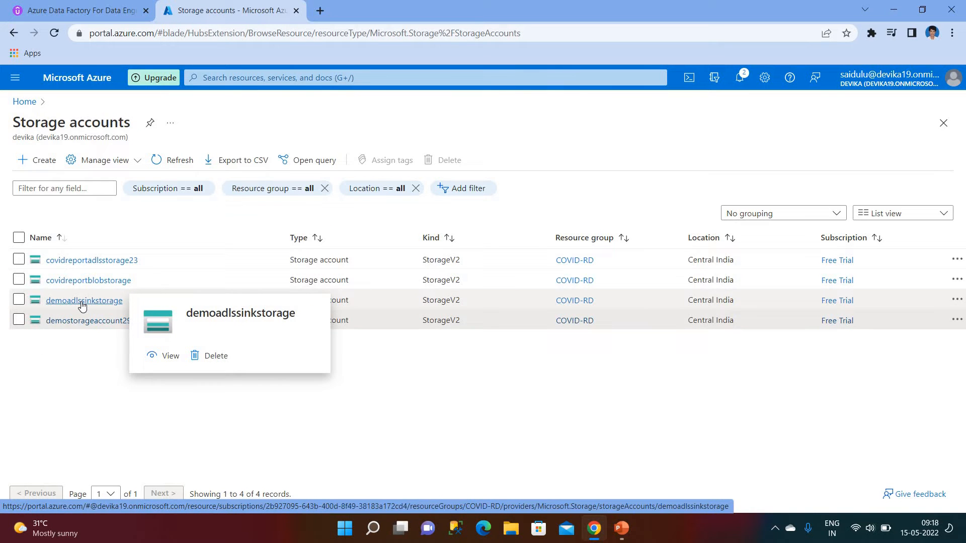
pyautogui.click(82, 302)
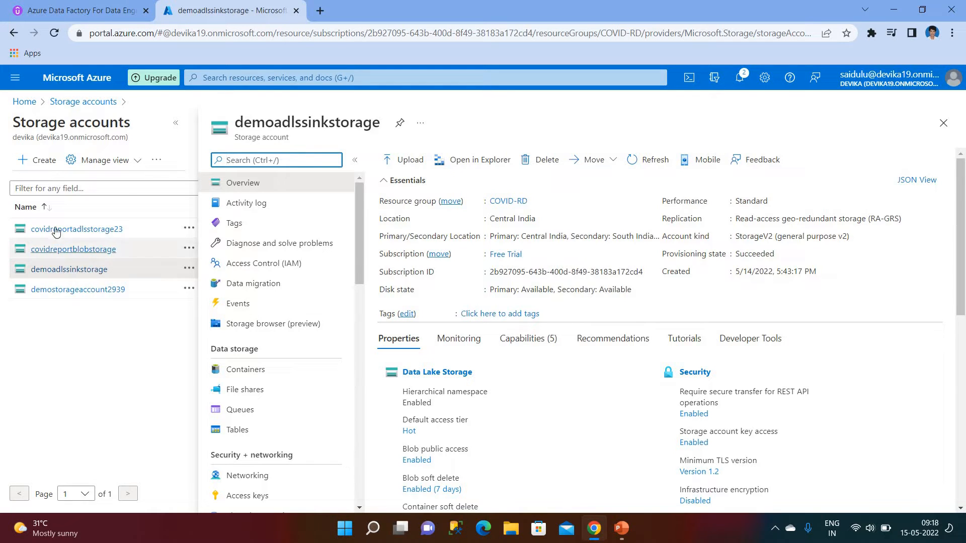
# Open the demodatafactory154 data factory from the portal home and launch its Azure Data Factory Studio.
pyautogui.click(24, 102)
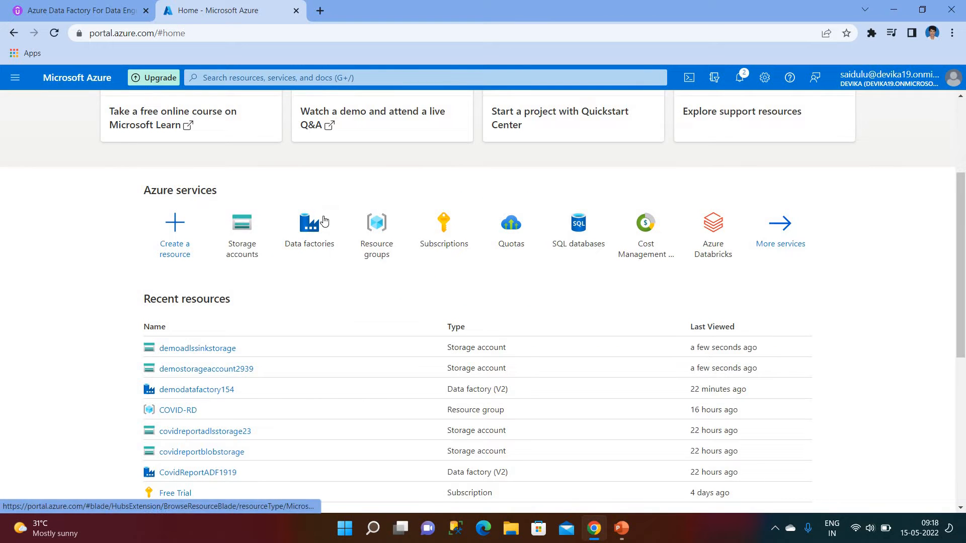
pyautogui.click(305, 245)
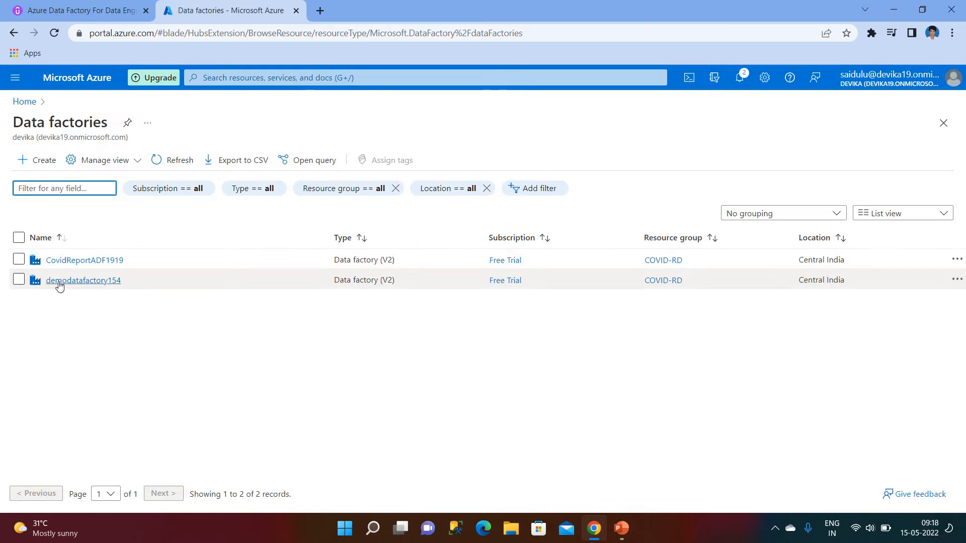
pyautogui.click(102, 285)
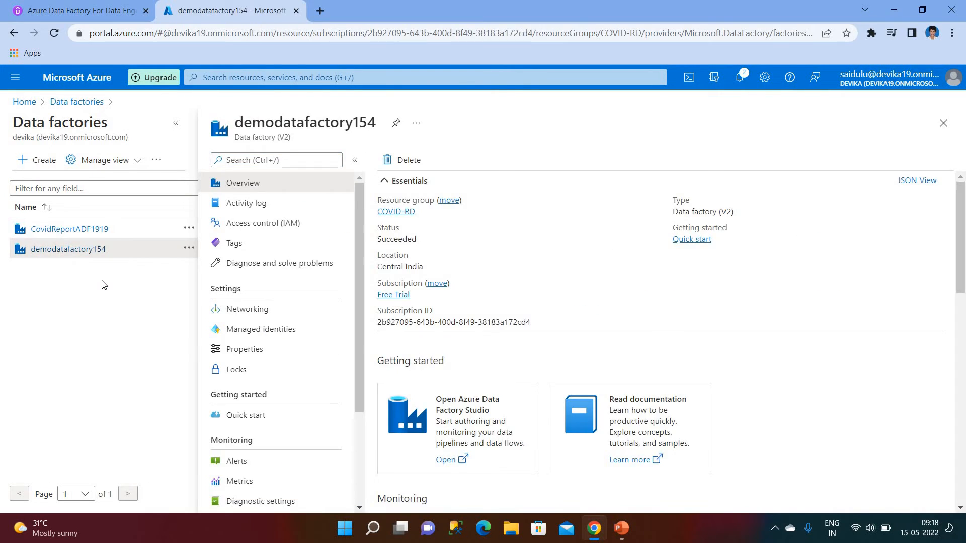
pyautogui.click(472, 419)
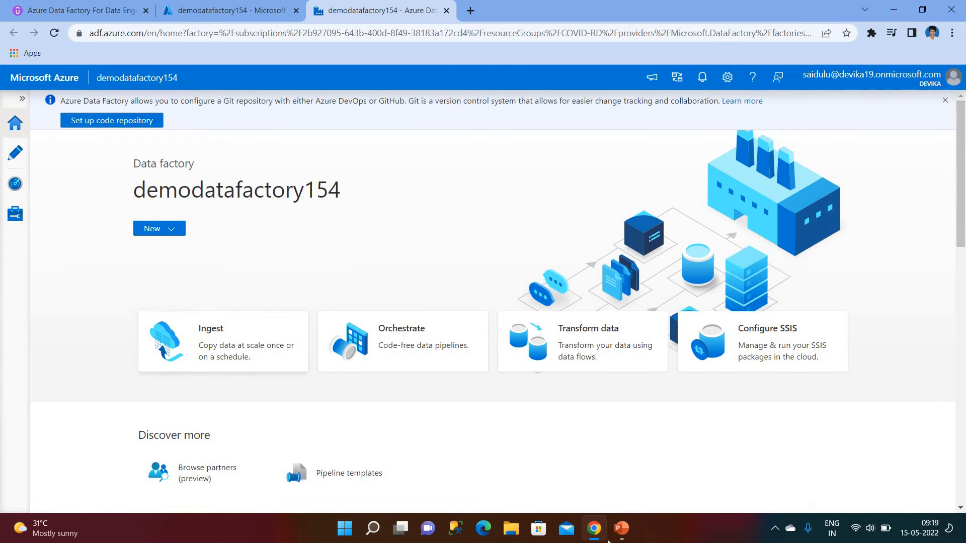
# Switch to PowerPoint and highlight the linked service prerequisites for blob storage and Azure Data Lake Gen2 storage.
pyautogui.click(622, 528)
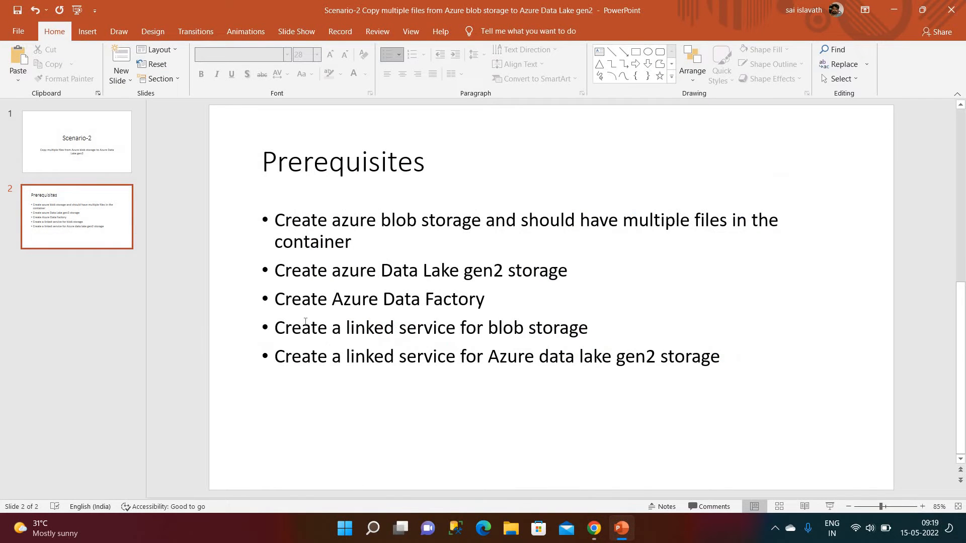
pyautogui.moveTo(275, 328); pyautogui.dragTo(591, 329)
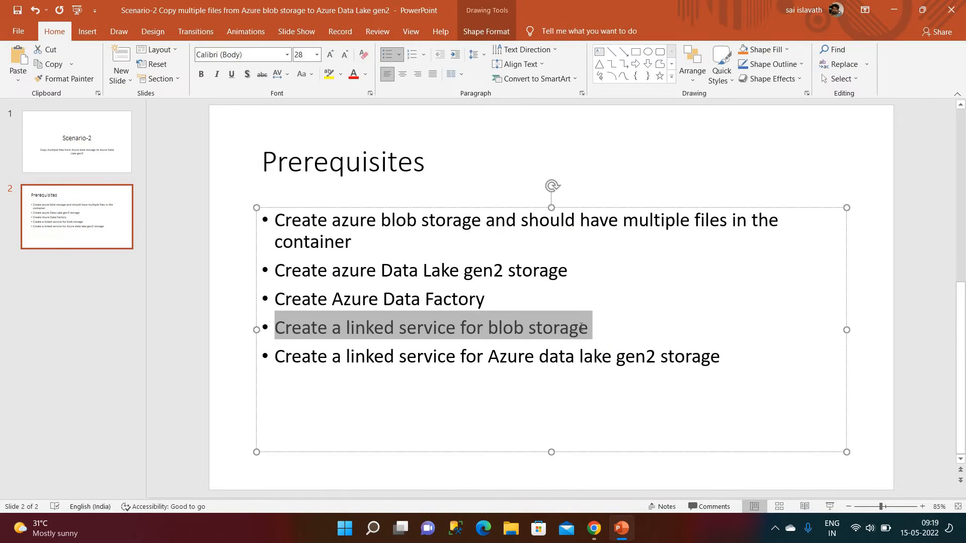
pyautogui.moveTo(284, 357); pyautogui.dragTo(722, 357)
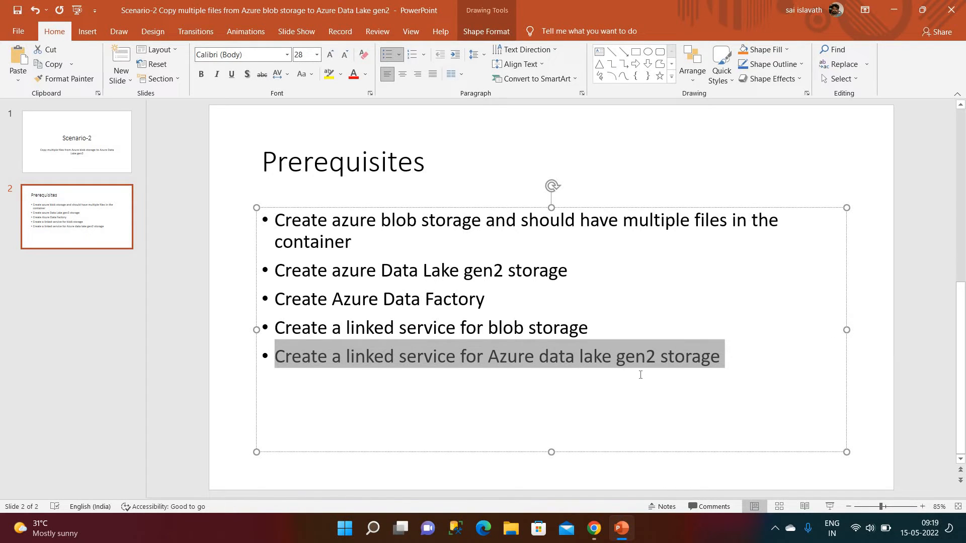
# Switch back to Azure Data Factory Studio in Chrome and view the factory's existing linked services.
pyautogui.hotkey('alt', 'Tab')
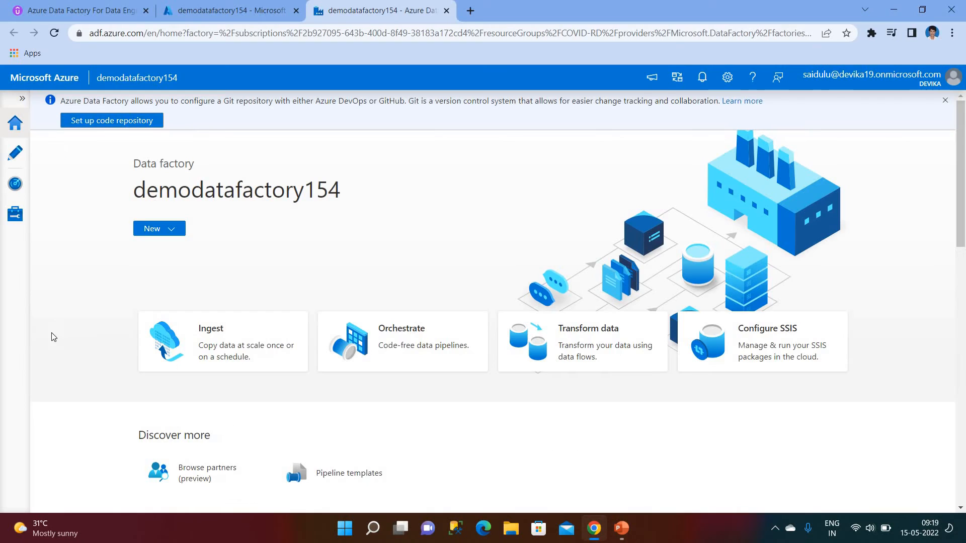
pyautogui.click(21, 223)
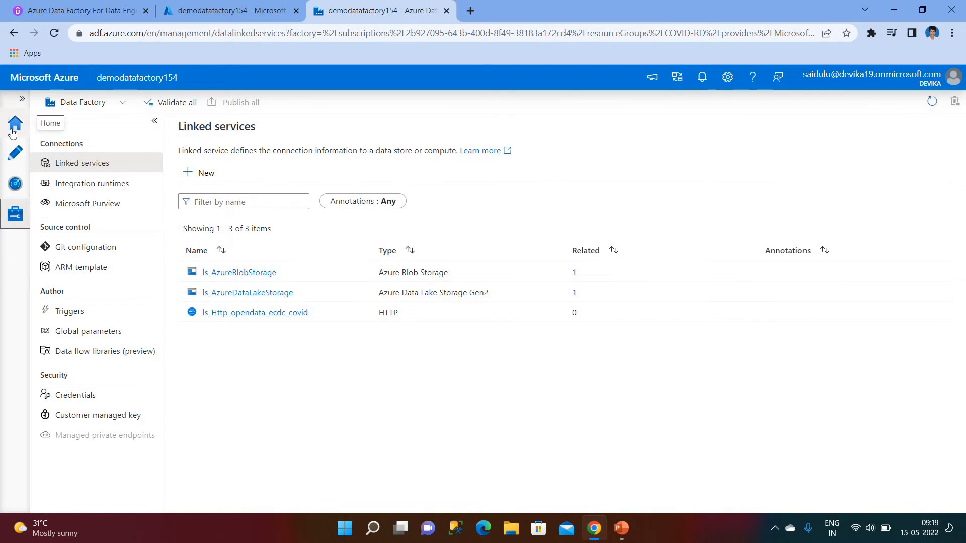
# Start a new dataset in the factory resources with Azure Blob Storage as data store and DelimitedText as format.
pyautogui.click(15, 157)
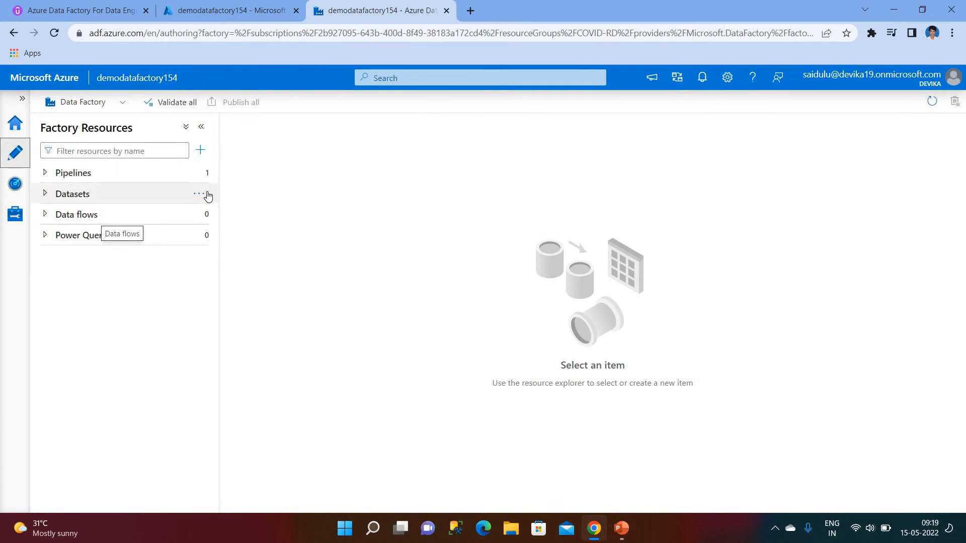
pyautogui.click(205, 198)
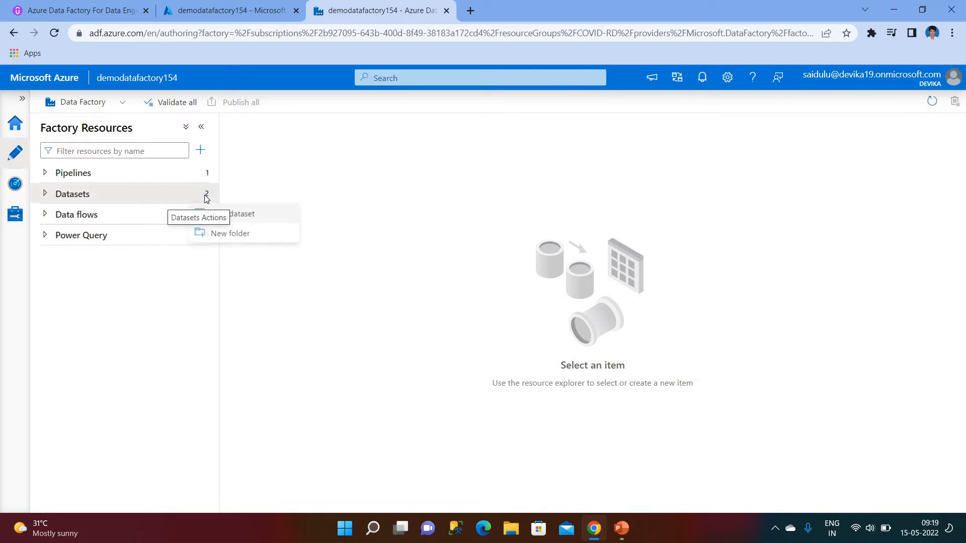
pyautogui.click(253, 218)
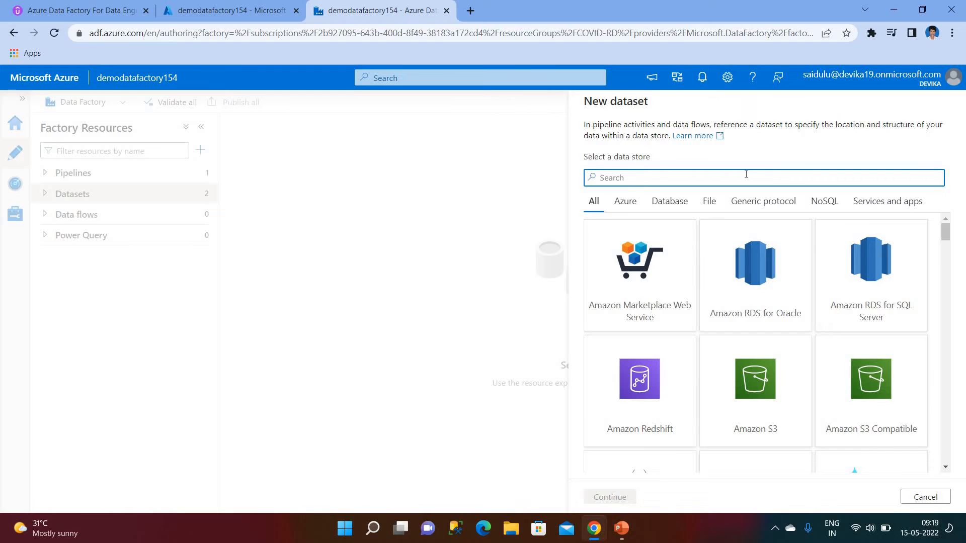
pyautogui.write('blo')
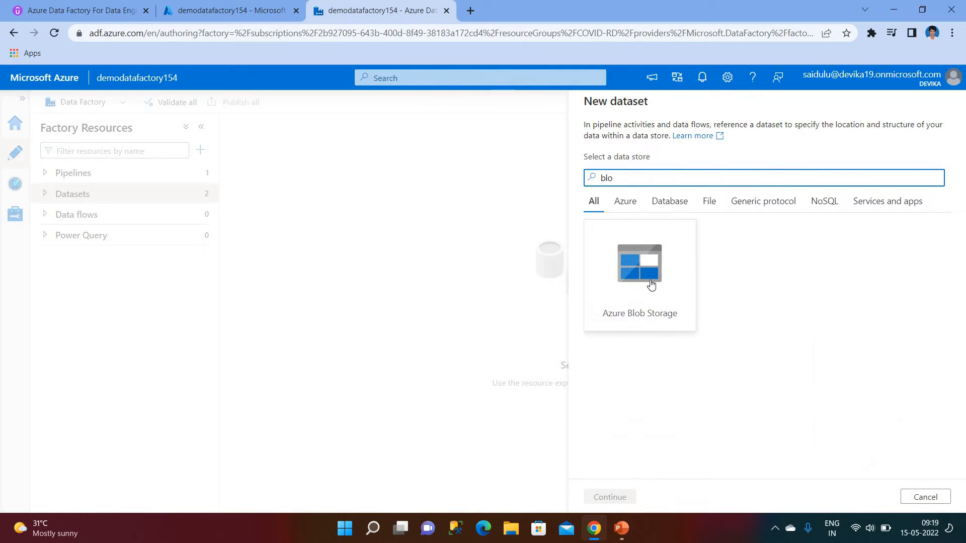
pyautogui.click(651, 284)
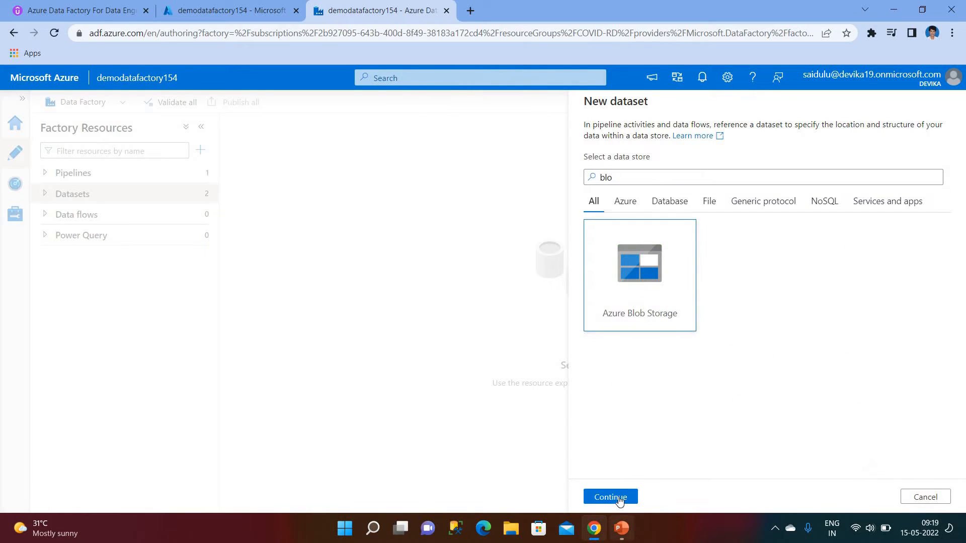
pyautogui.click(617, 498)
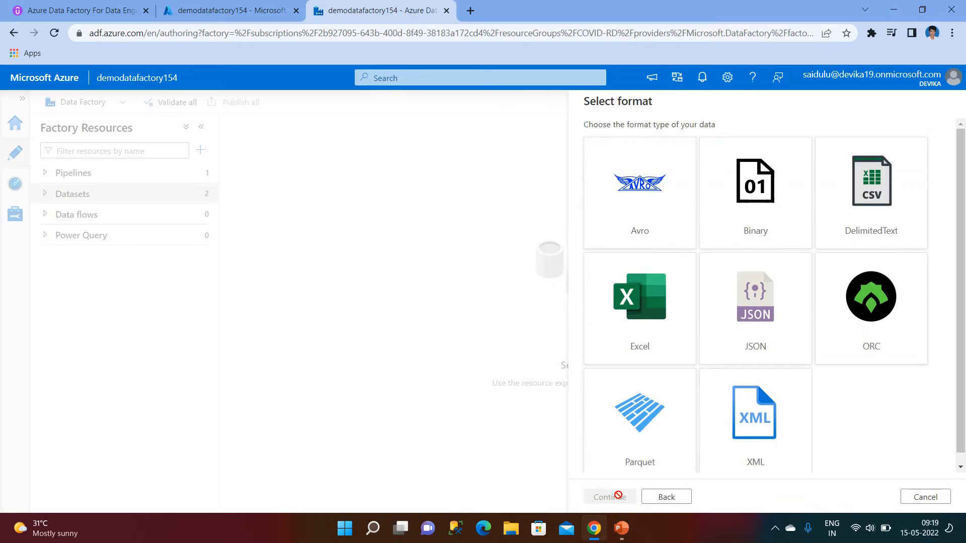
pyautogui.click(869, 202)
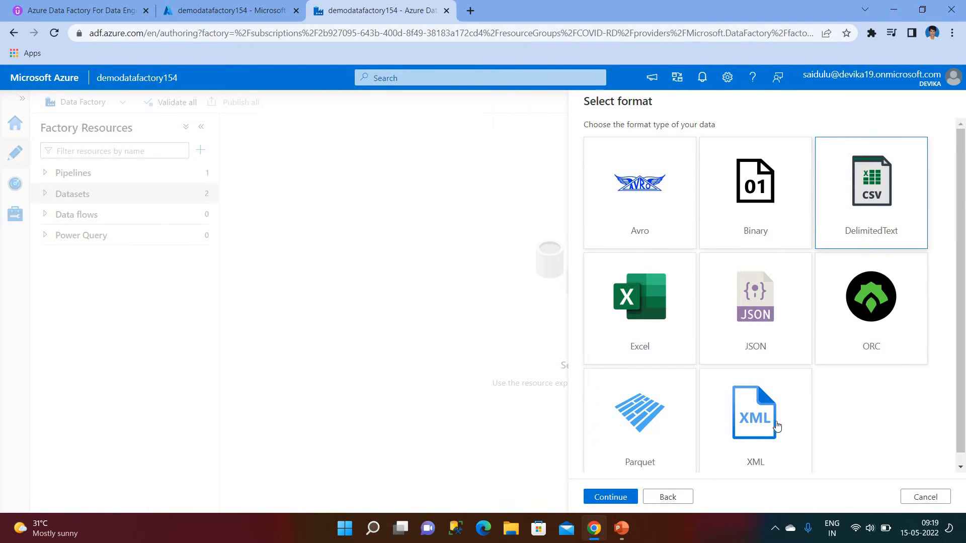
pyautogui.click(614, 498)
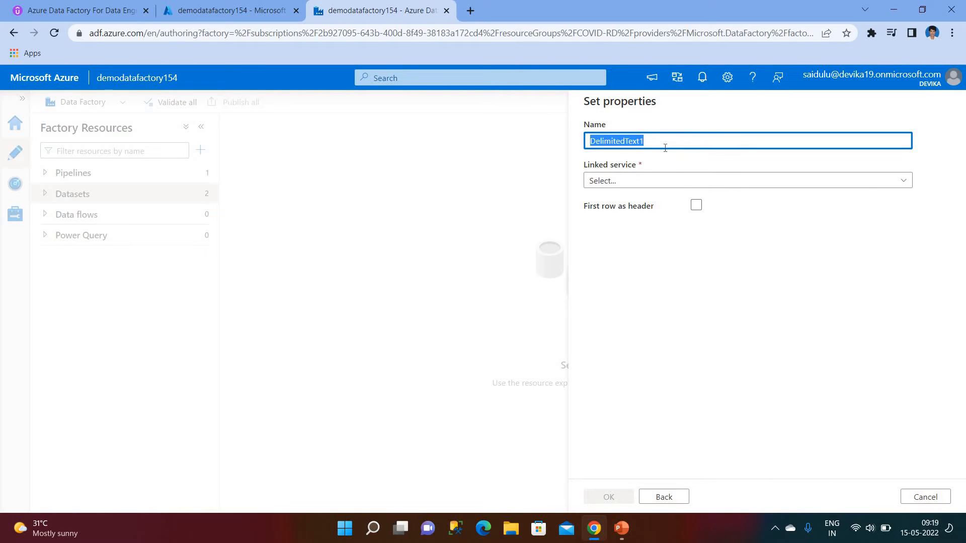
# Name the new dataset ds_source_dataset and assign it the ls_AzureBlobStorage linked service.
pyautogui.write('ds_s')
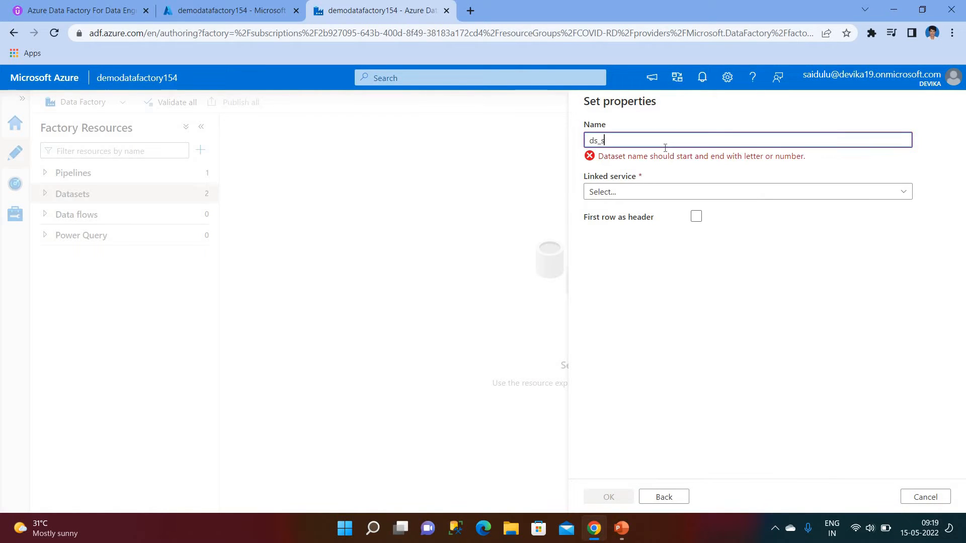
pyautogui.write('ource_datad')
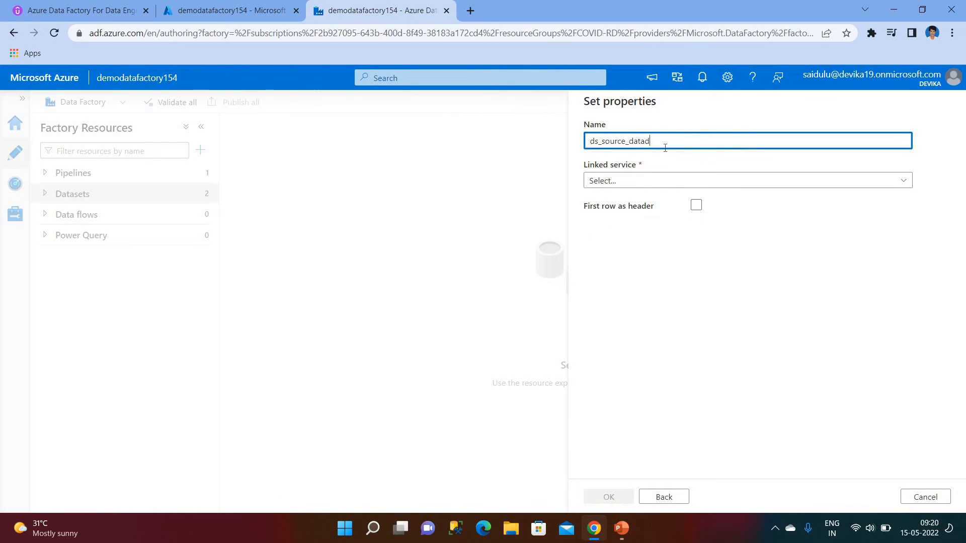
pyautogui.press('BackSpace')
pyautogui.write('set')
pyautogui.click(652, 182)
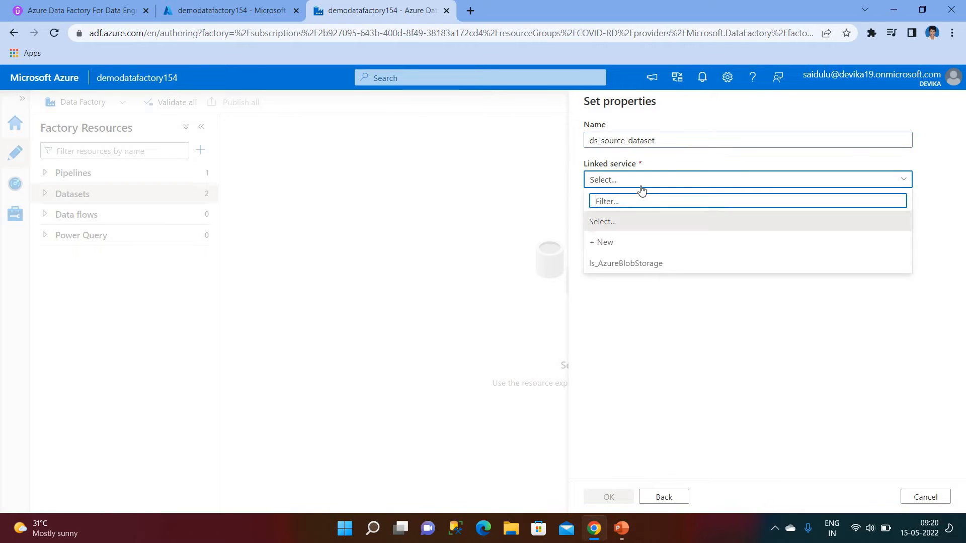
pyautogui.click(647, 265)
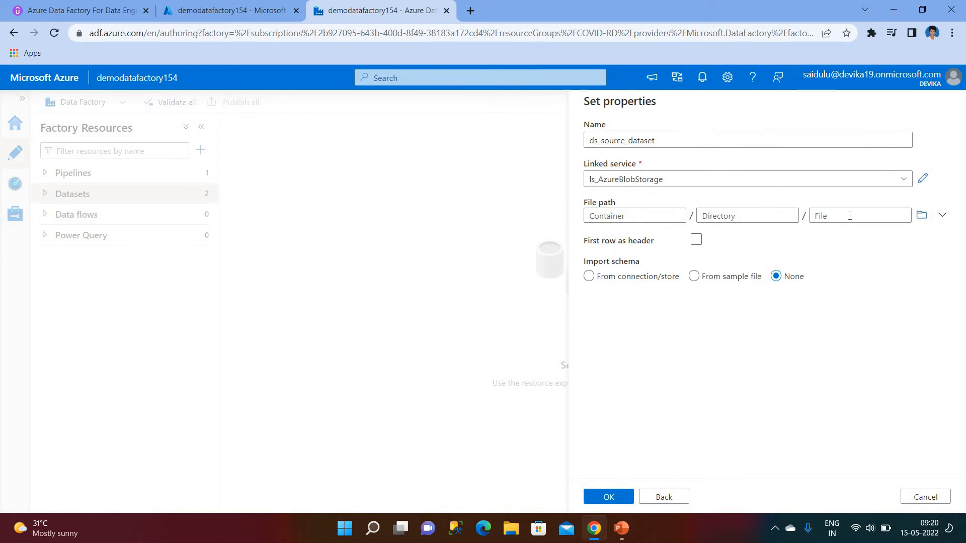
# Set the dataset's file path to democontainer, treat the first row as header, and create the dataset.
pyautogui.click(925, 220)
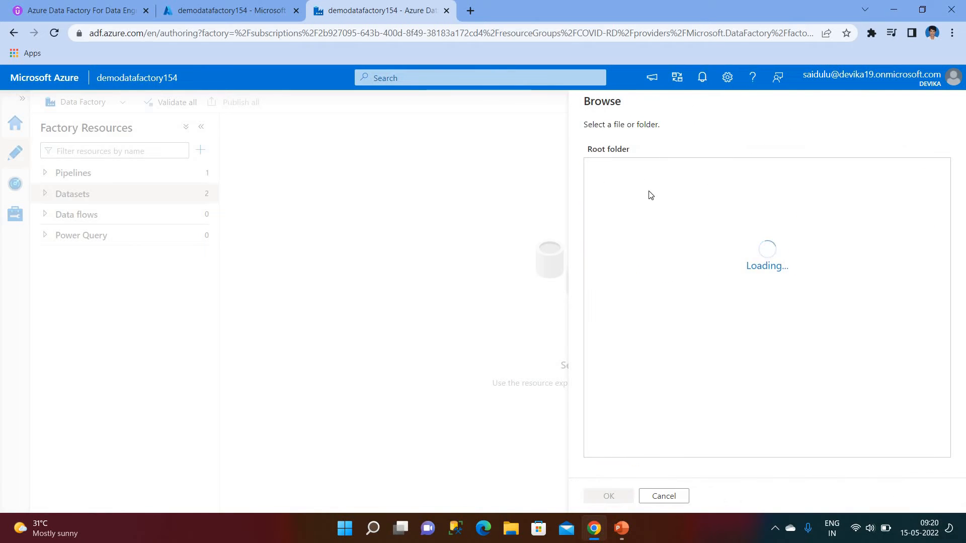
pyautogui.click(627, 171)
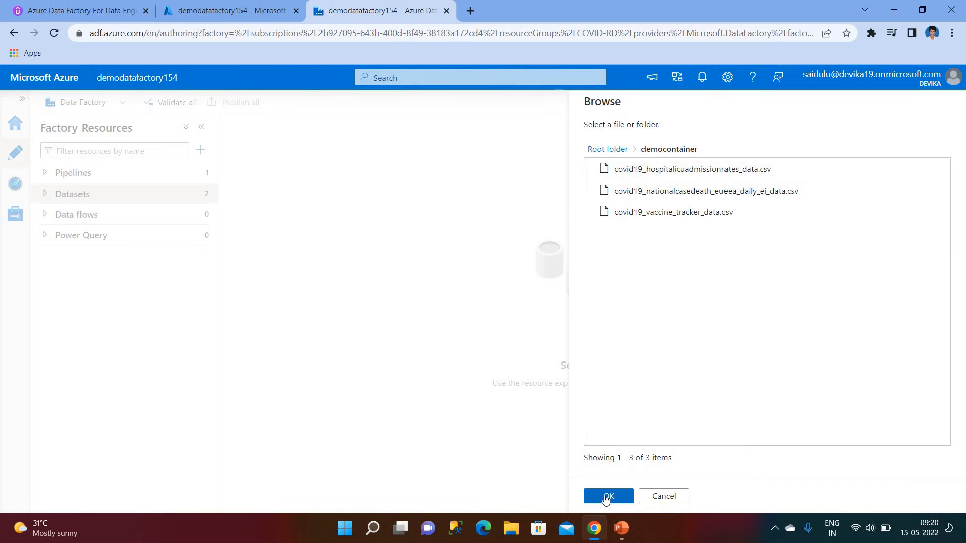
pyautogui.click(607, 496)
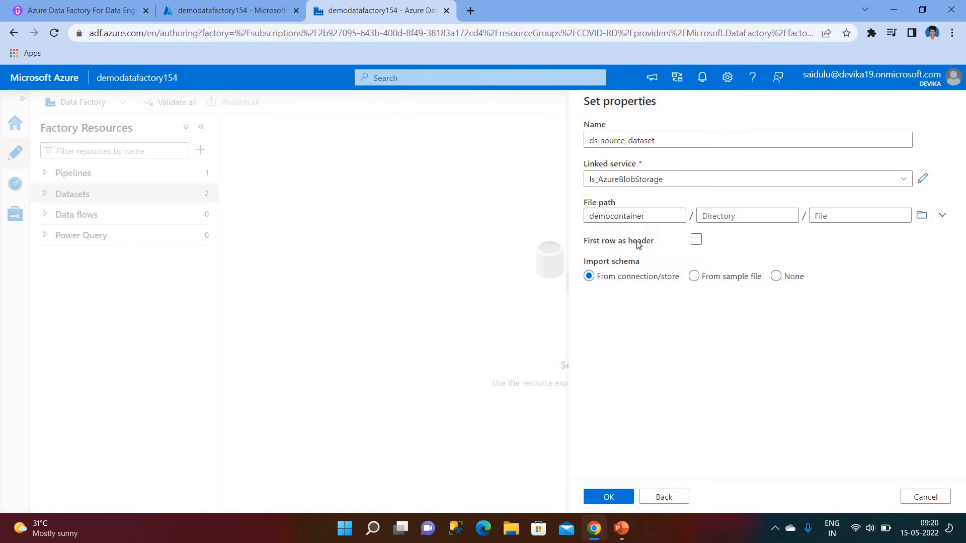
pyautogui.click(697, 240)
pyautogui.click(611, 498)
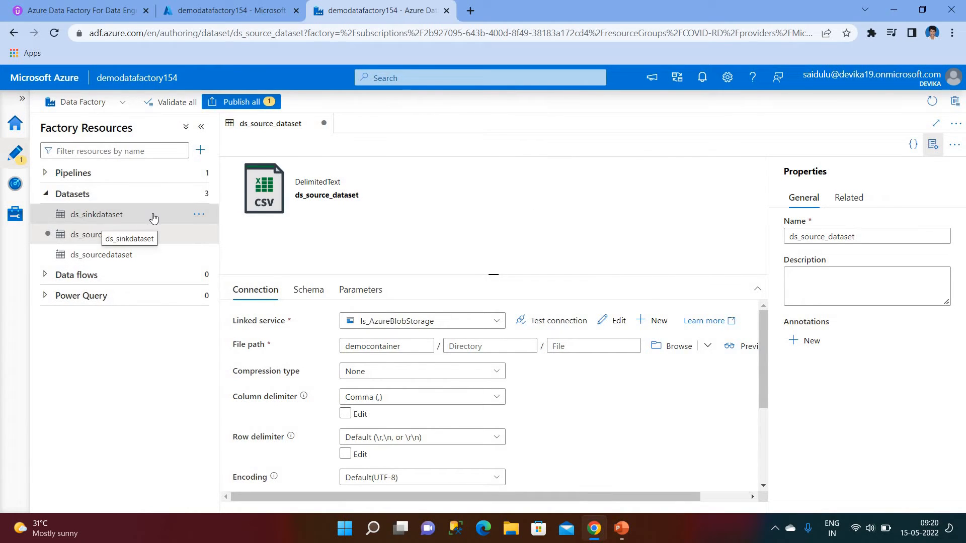
# Delete the existing ds_sinkdataset dataset and confirm the deletion.
pyautogui.click(204, 215)
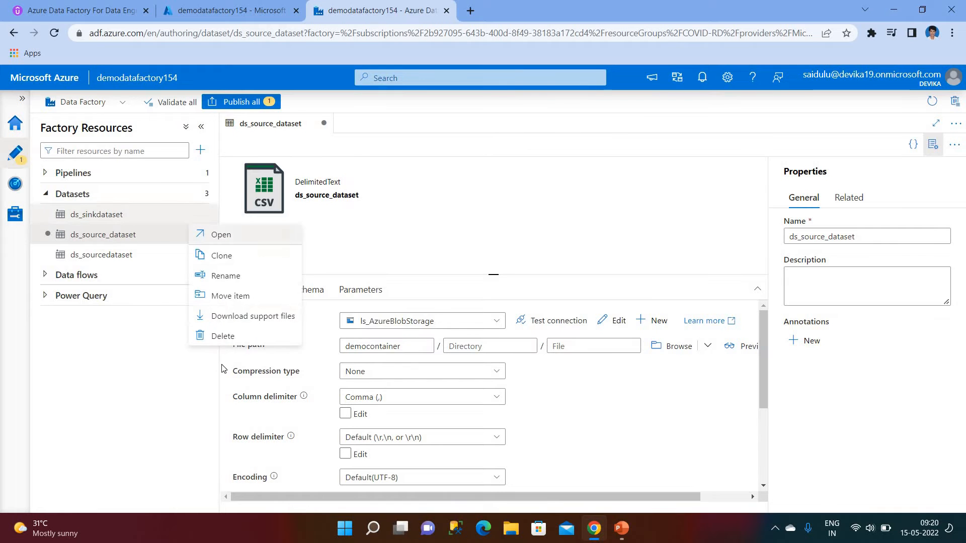
pyautogui.click(222, 336)
pyautogui.click(400, 327)
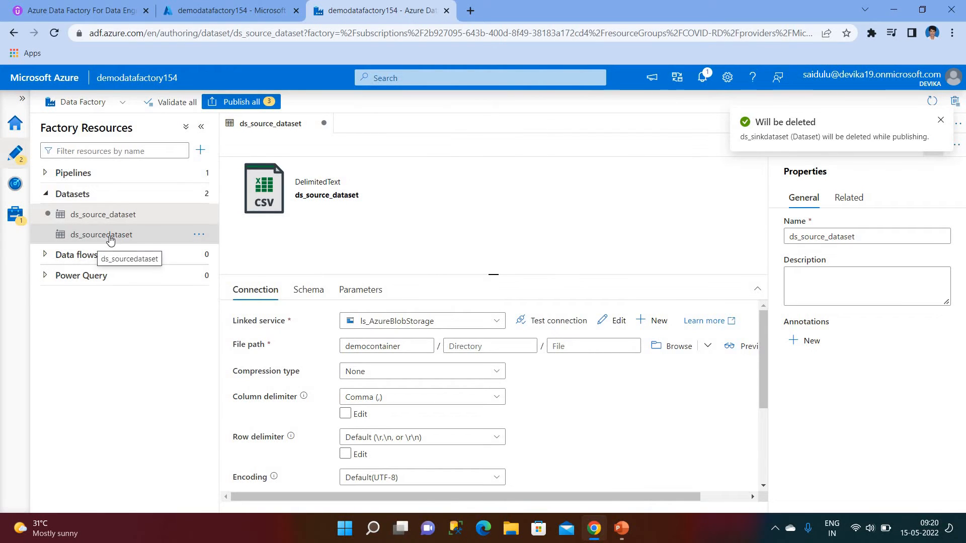
# Delete the old ds_sourcedataset dataset, confirm the deletion, and select the remaining ds_source_dataset.
pyautogui.click(199, 237)
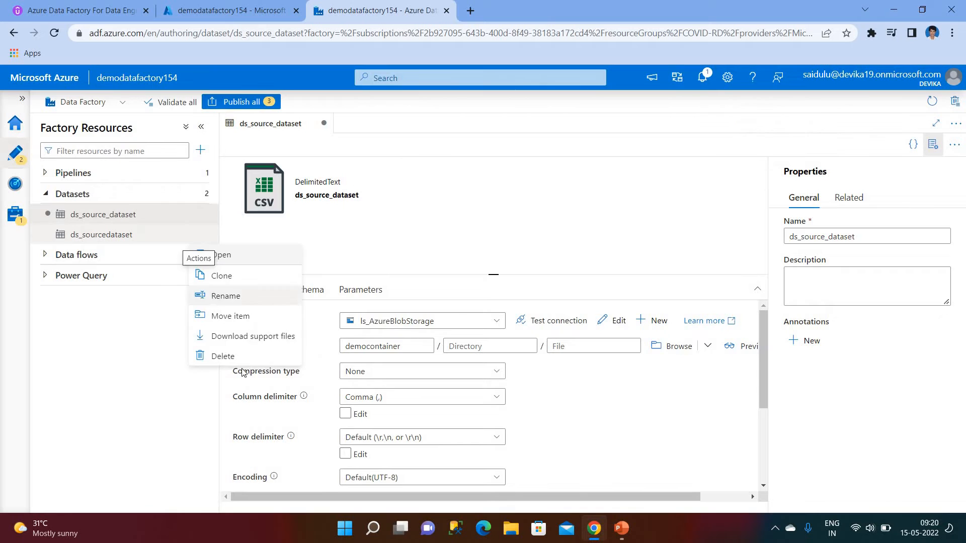
pyautogui.click(222, 353)
pyautogui.click(407, 328)
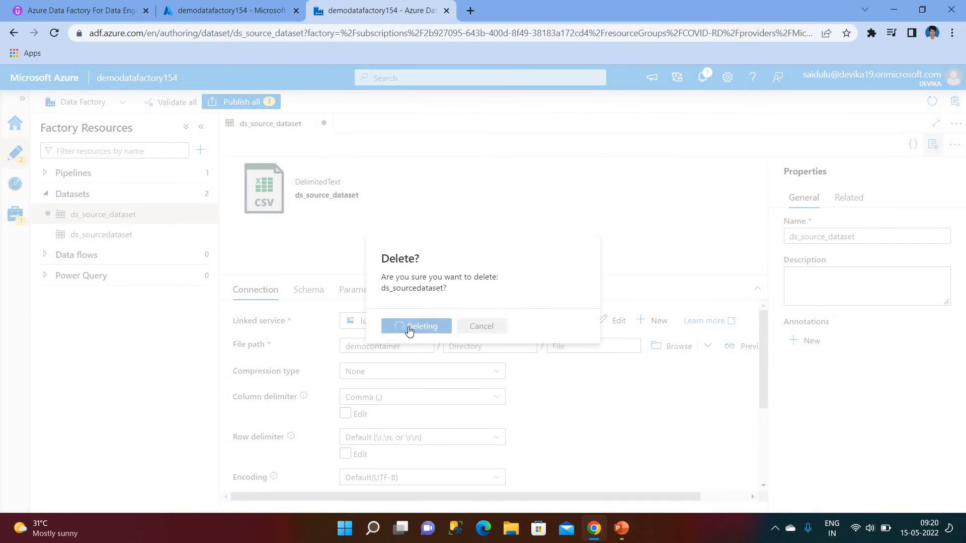
pyautogui.click(104, 220)
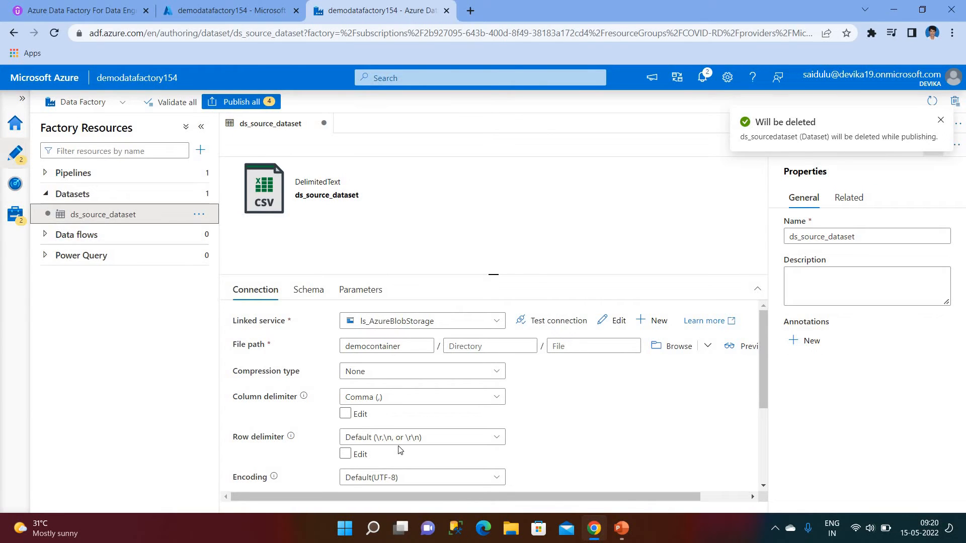
# Start a new dataset with Azure Data Lake Storage Gen2 as data store and DelimitedText as format.
pyautogui.click(203, 196)
pyautogui.click(236, 216)
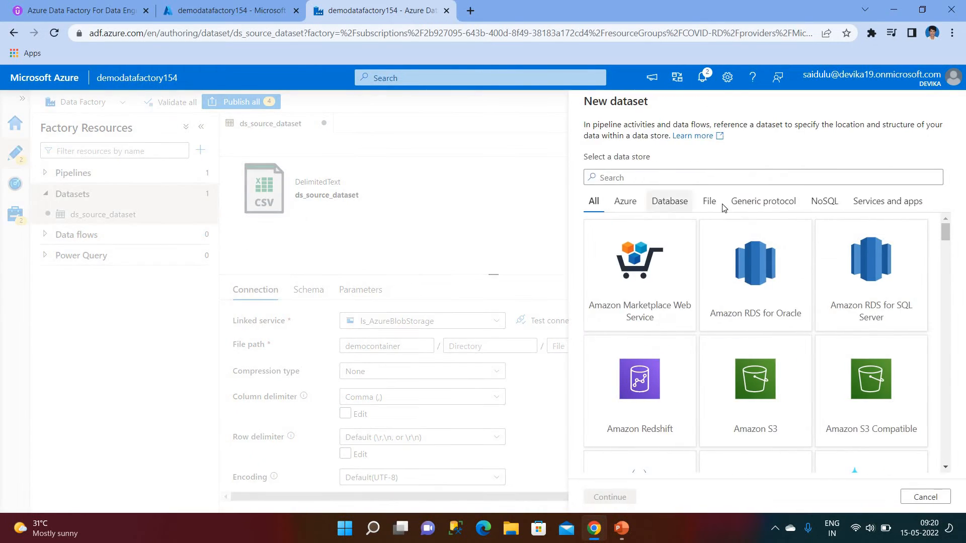
pyautogui.click(689, 178)
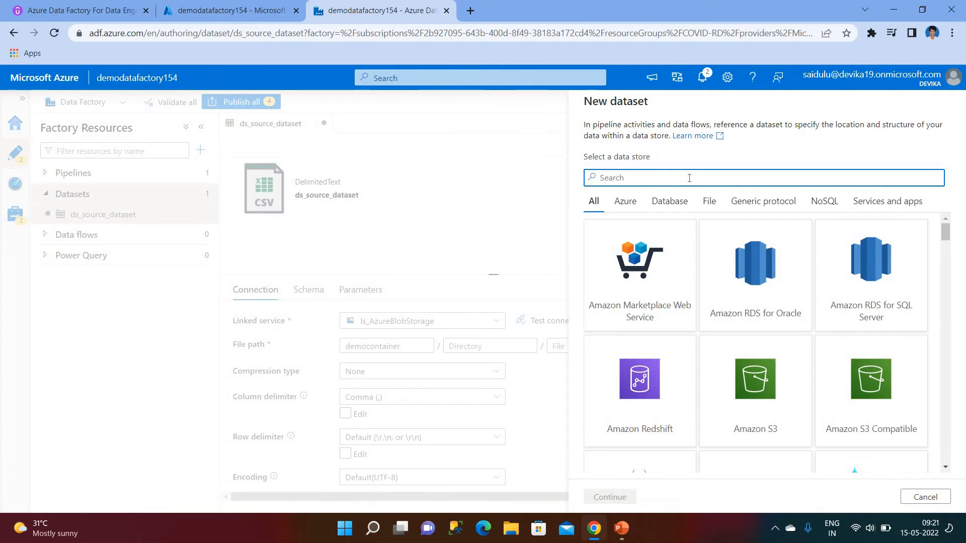
pyautogui.write('gen')
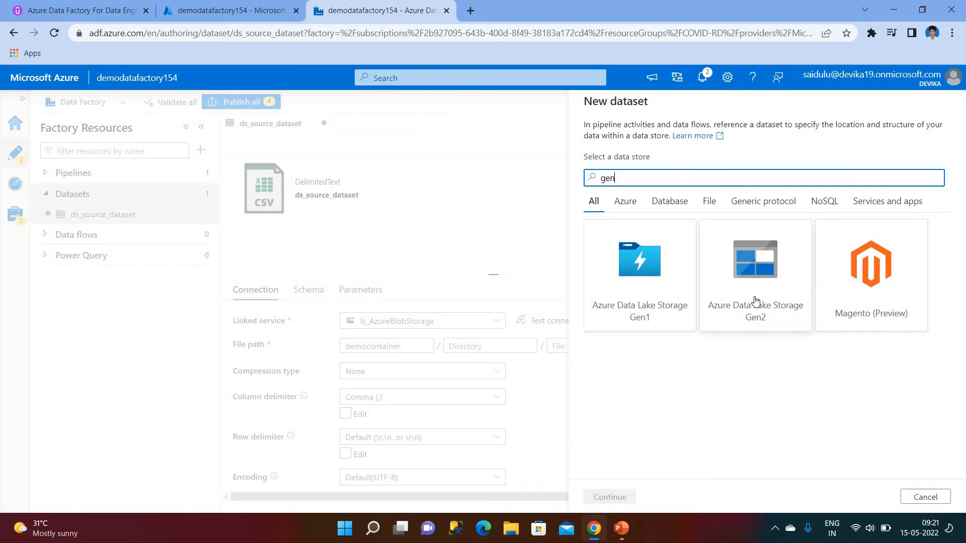
pyautogui.doubleClick(756, 302)
pyautogui.click(873, 188)
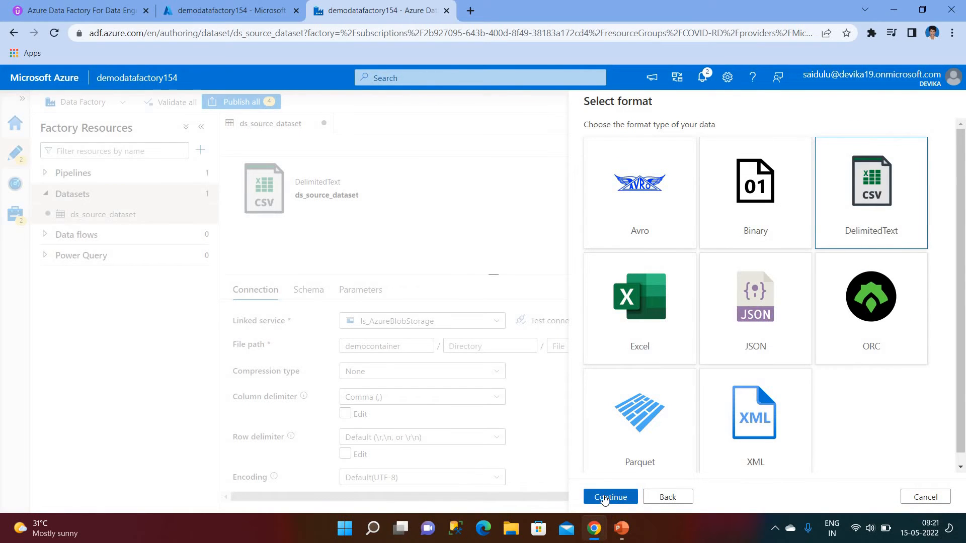
pyautogui.click(605, 498)
# Name the new dataset ds_sink_dataset and assign it the ls_AzureDataLakeStorage linked service.
pyautogui.click(657, 139)
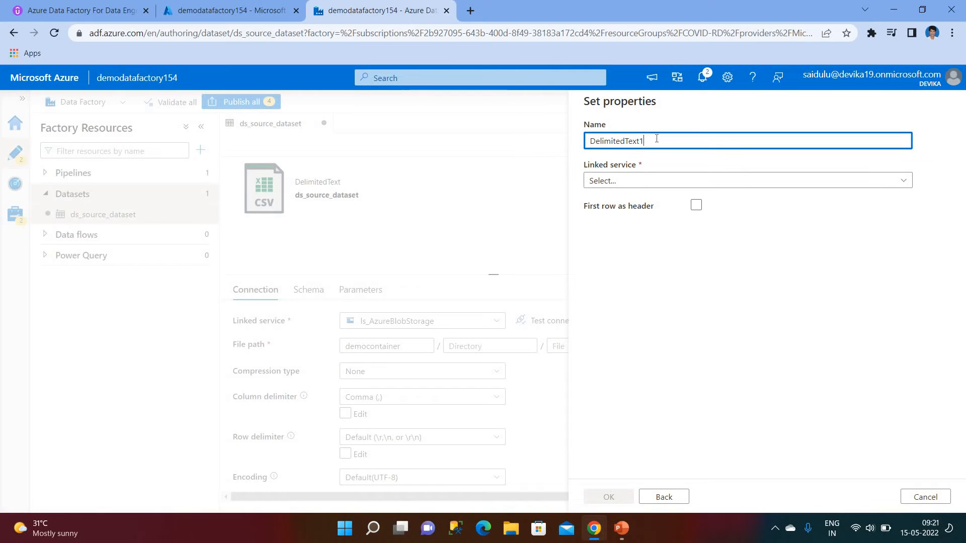
pyautogui.press('BackSpace')
pyautogui.press('BackSpace')
pyautogui.press('BackSpace')
pyautogui.press('BackSpace')
pyautogui.press('BackSpace')
pyautogui.press('BackSpace')
pyautogui.press('BackSpace')
pyautogui.write('ds_sink_da')
pyautogui.click(614, 182)
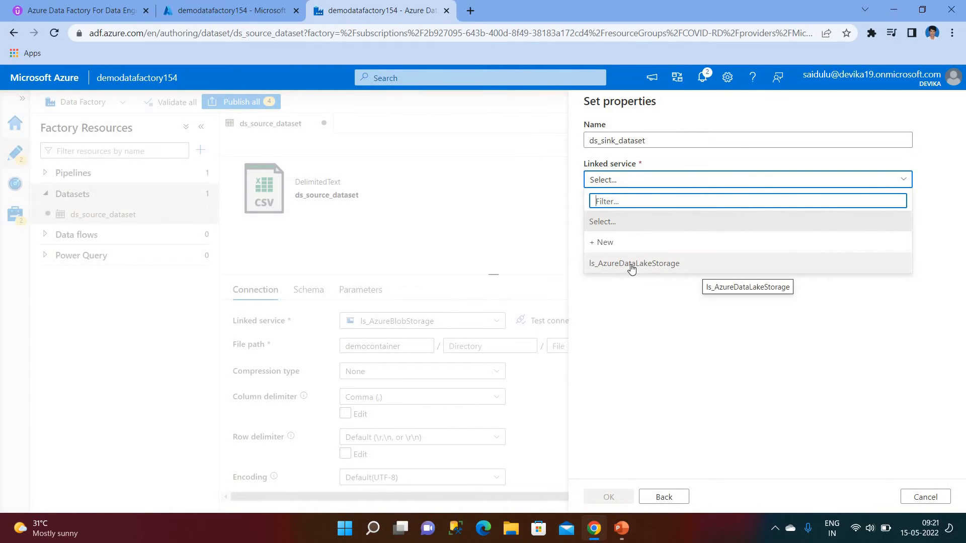
pyautogui.click(632, 267)
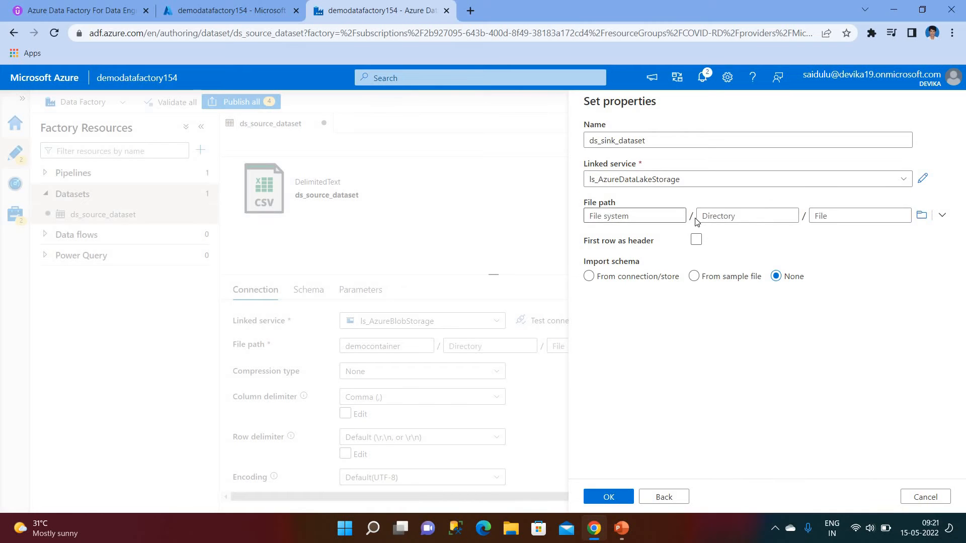
# Set the sink dataset's file path to the raw folder in sinkcontainer, treat the first row as header, and create the dataset.
pyautogui.click(920, 217)
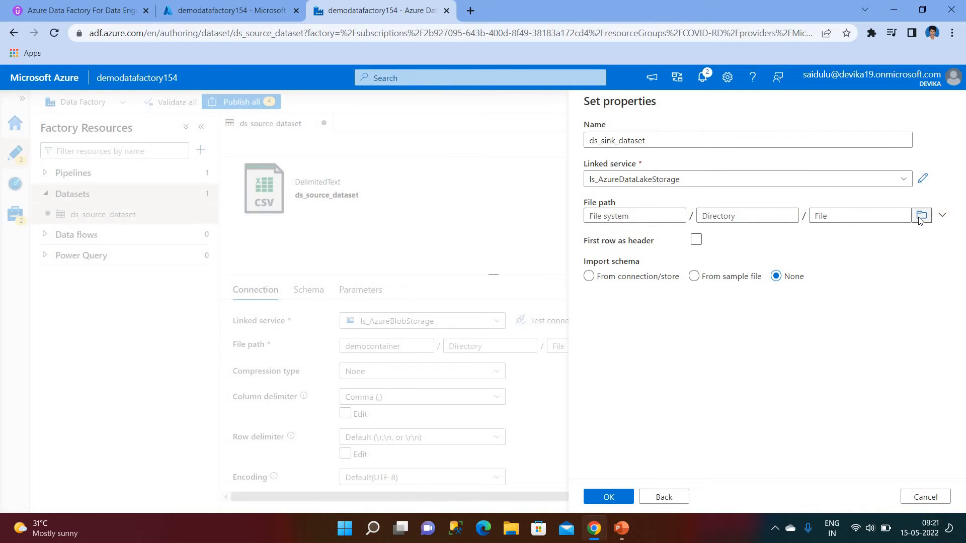
pyautogui.doubleClick(651, 171)
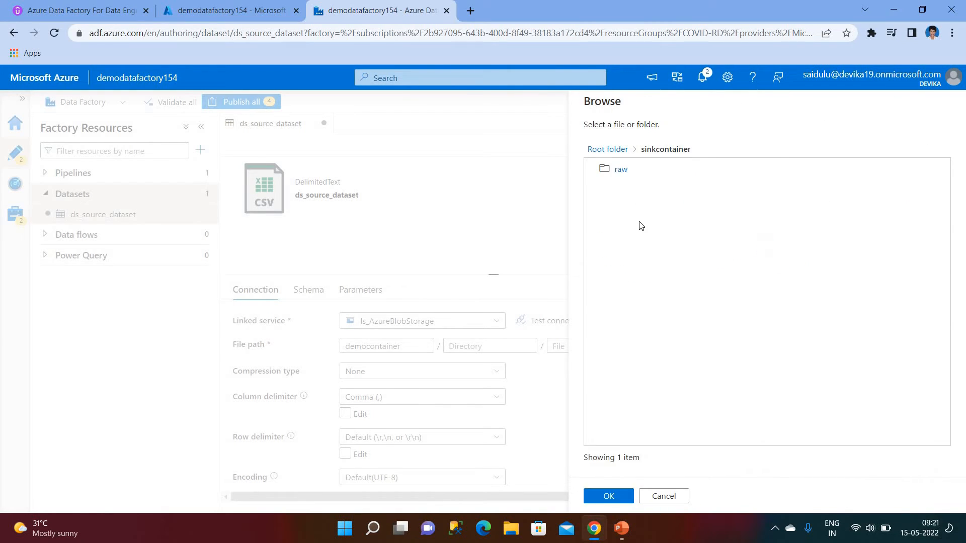
pyautogui.doubleClick(617, 170)
pyautogui.click(615, 497)
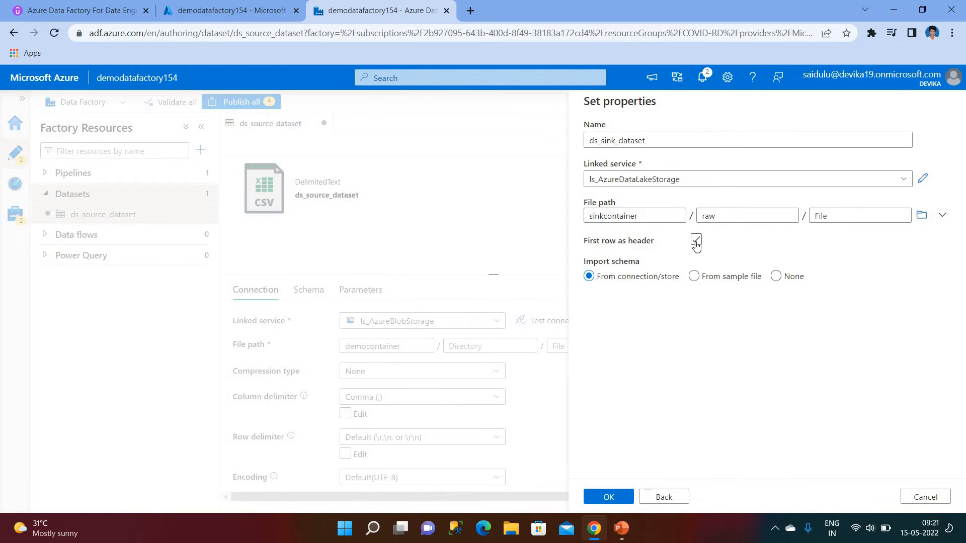
pyautogui.click(695, 243)
pyautogui.click(609, 498)
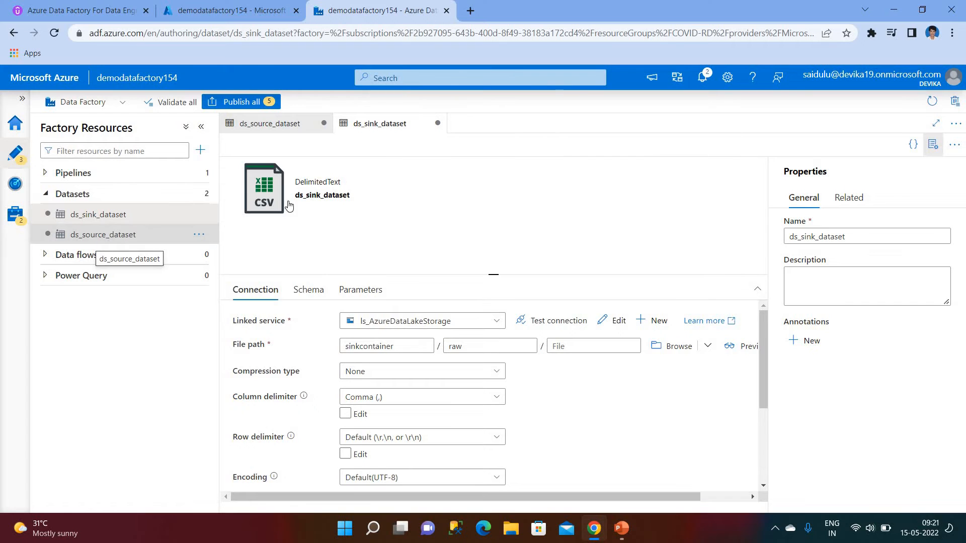
# Create a new pipeline and name it "Pl_copymultiple files".
pyautogui.click(202, 172)
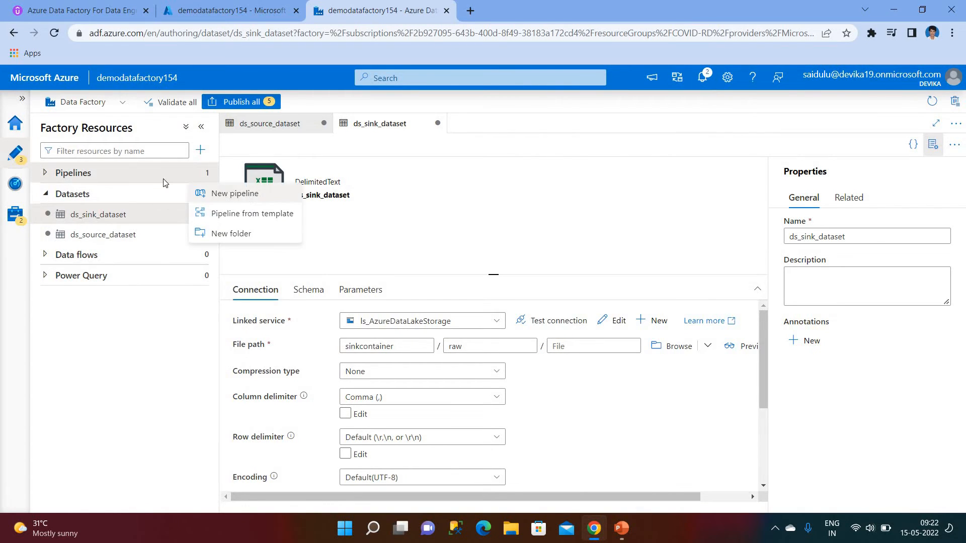
pyautogui.click(240, 198)
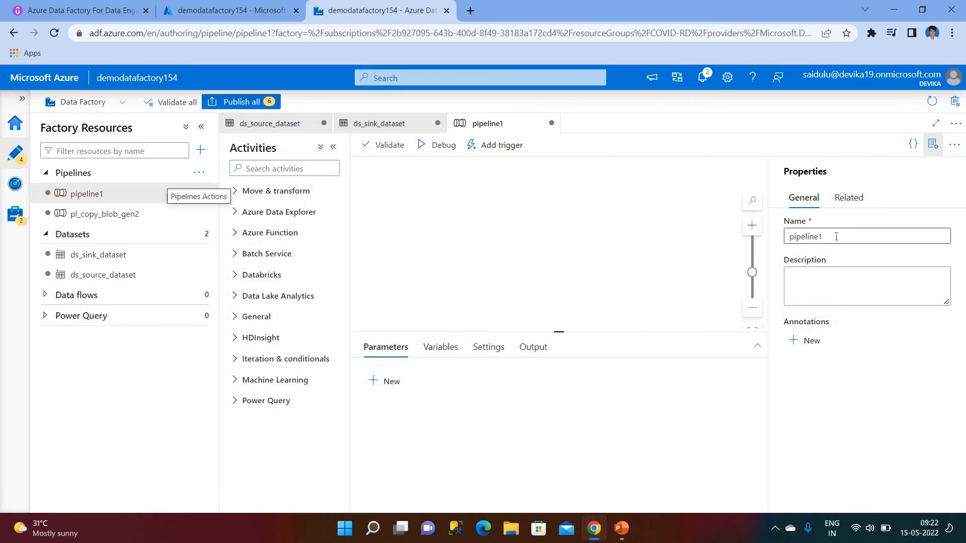
pyautogui.click(837, 237)
pyautogui.press('BackSpace')
pyautogui.press('BackSpace')
pyautogui.press('BackSpace')
pyautogui.press('BackSpace')
pyautogui.press('BackSpace')
pyautogui.press('BackSpace')
pyautogui.press('BackSpace')
pyautogui.press('BackSpace')
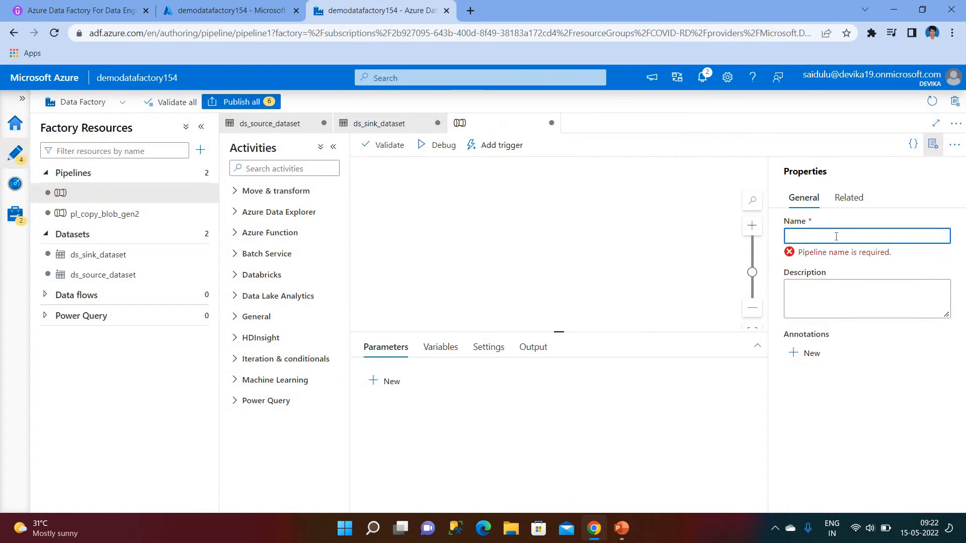
pyautogui.write('Pl+')
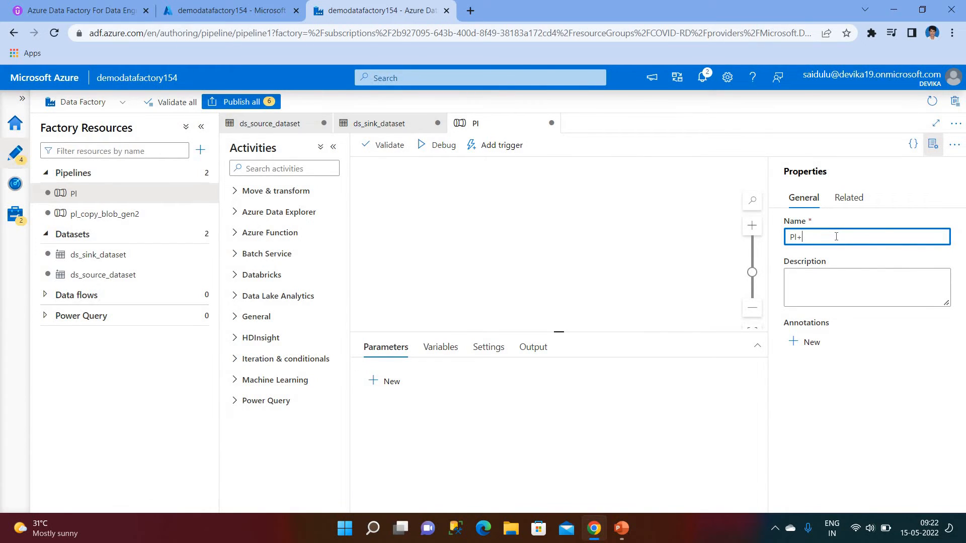
pyautogui.press('BackSpace')
pyautogui.write('_copymultiple ')
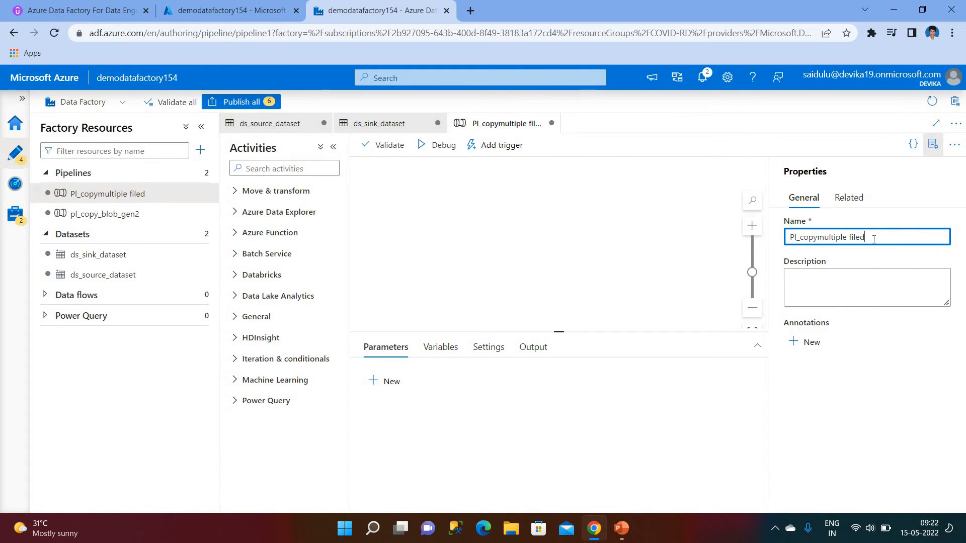
pyautogui.write('filed')
pyautogui.press('BackSpace')
pyautogui.write('s')
pyautogui.click(446, 246)
# Search the activities for "copy" and place a Copy data activity on the pipeline canvas.
pyautogui.click(301, 170)
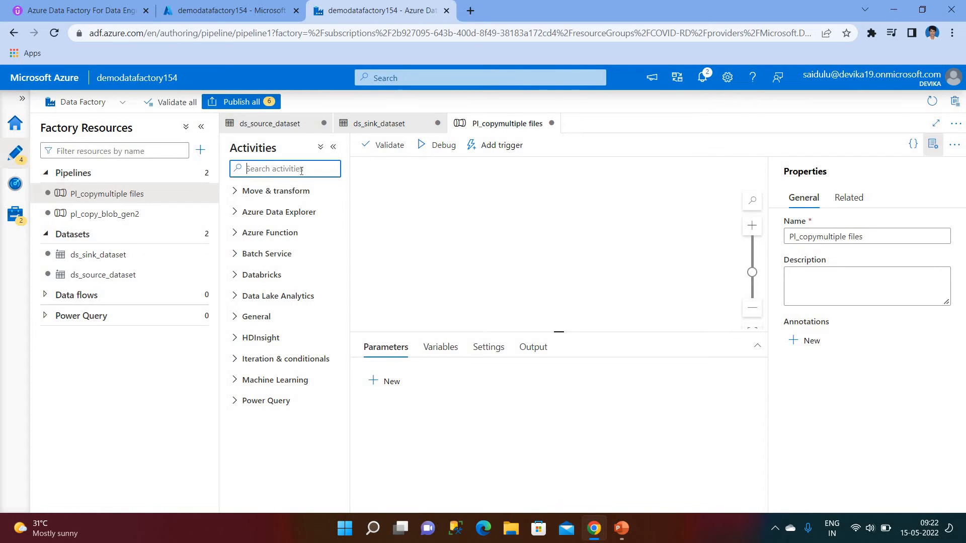
pyautogui.write('copy')
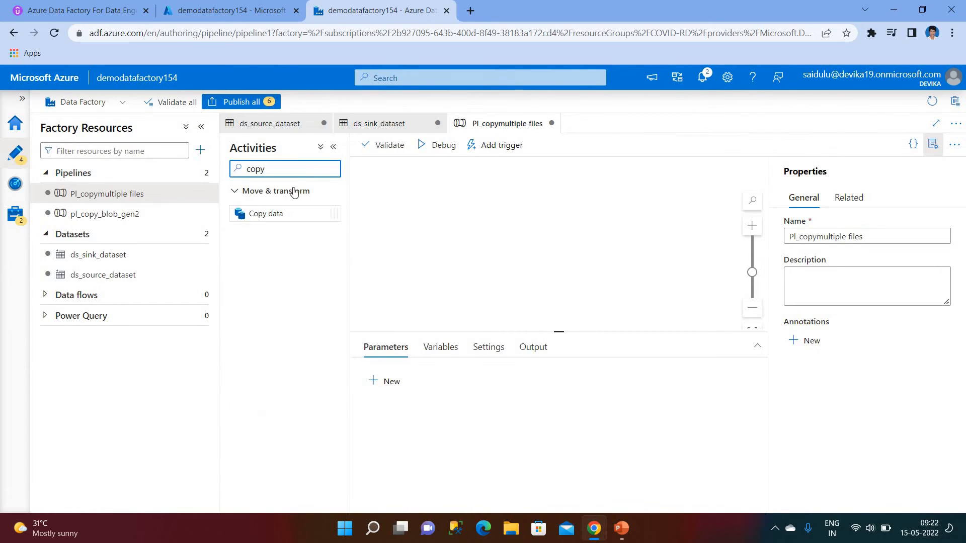
pyautogui.moveTo(231, 147); pyautogui.dragTo(277, 148)
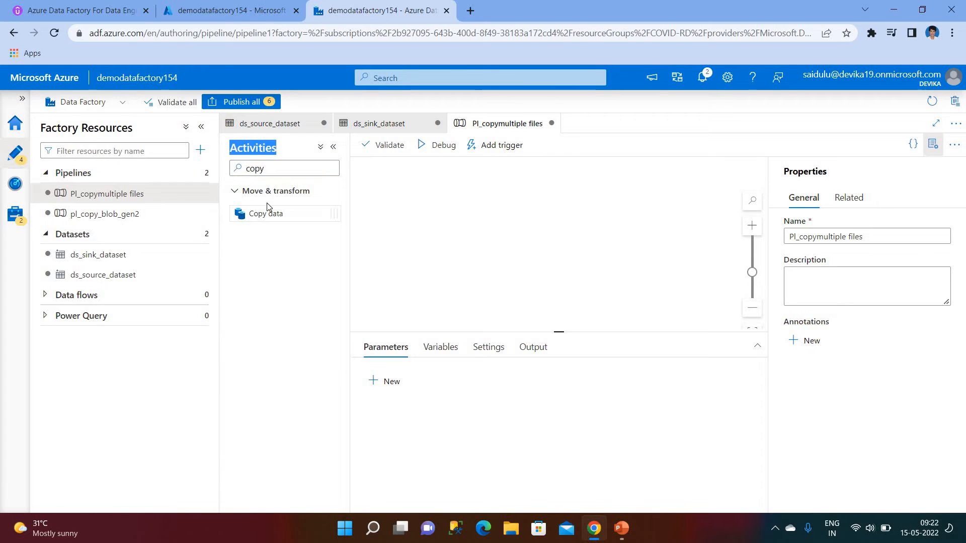
pyautogui.moveTo(264, 214); pyautogui.dragTo(549, 220)
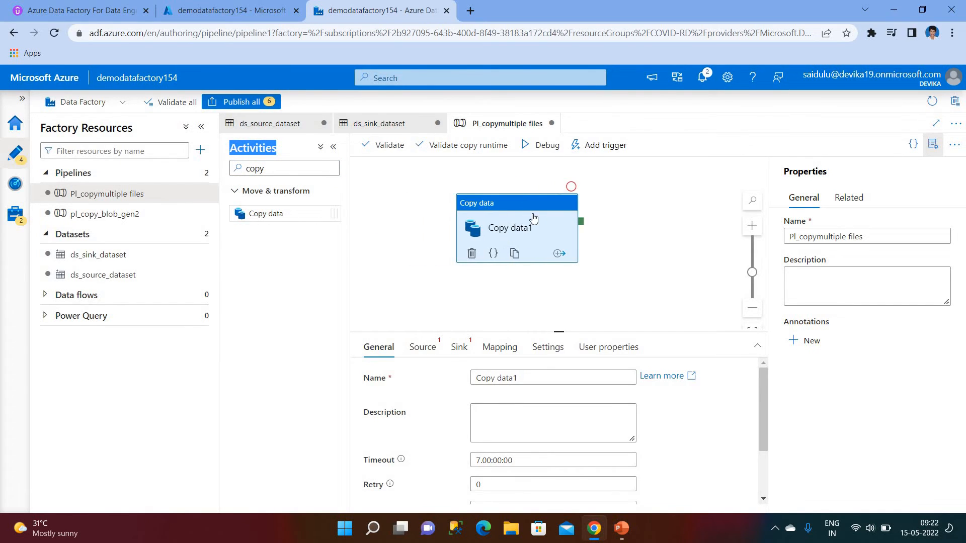
pyautogui.click(634, 245)
# Rename the Copy data activity to "Copy multiple files".
pyautogui.click(566, 228)
pyautogui.click(537, 378)
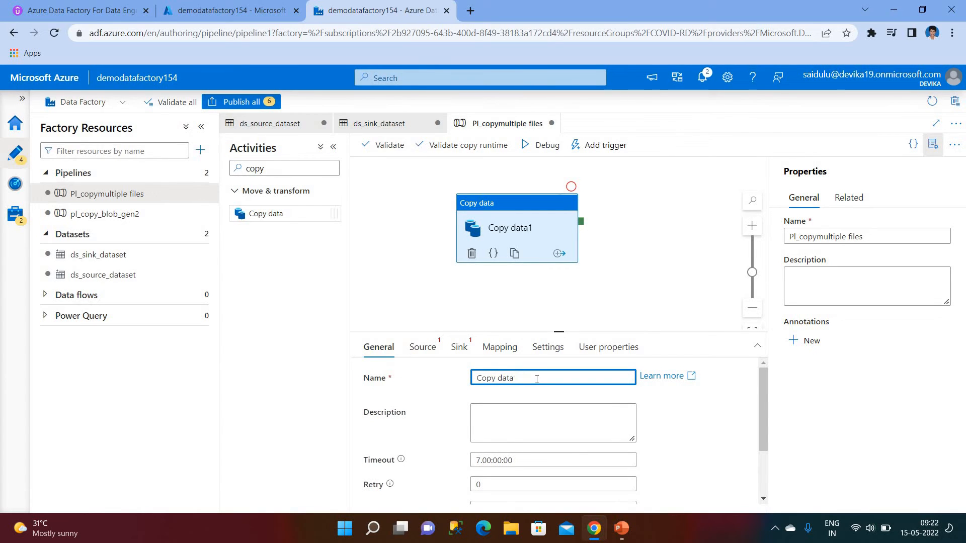
pyautogui.click(499, 378)
pyautogui.write('multiple files')
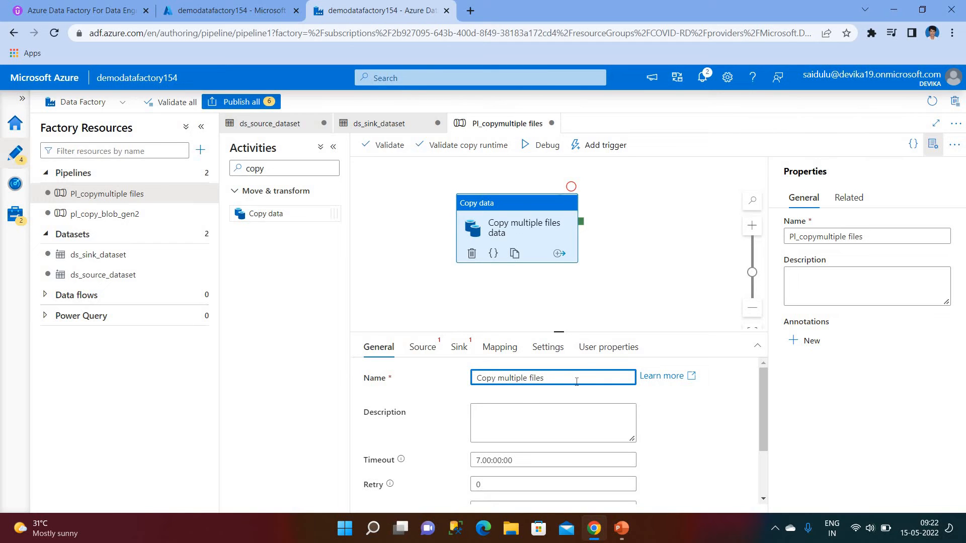
# Set the copy activity's source dataset to ds_source_dataset.
pyautogui.click(422, 352)
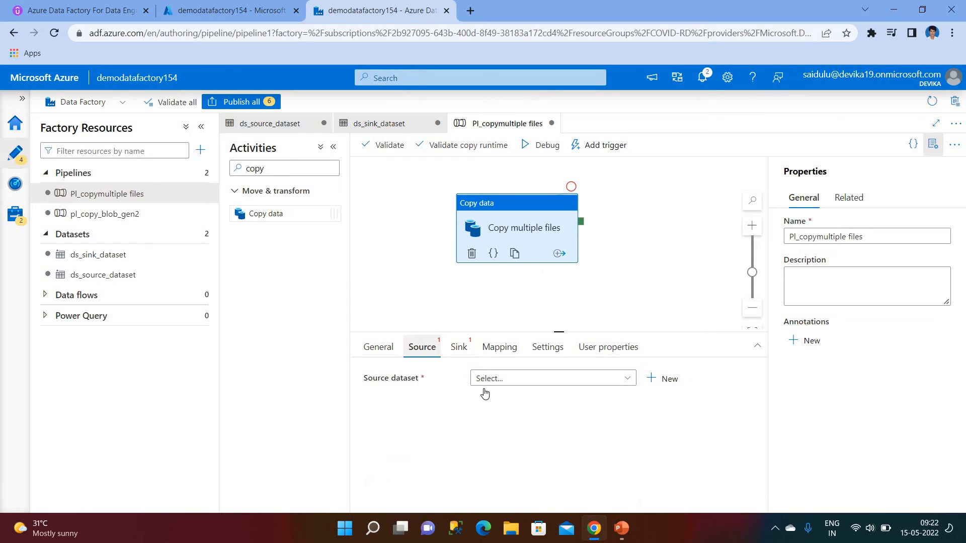
pyautogui.click(522, 384)
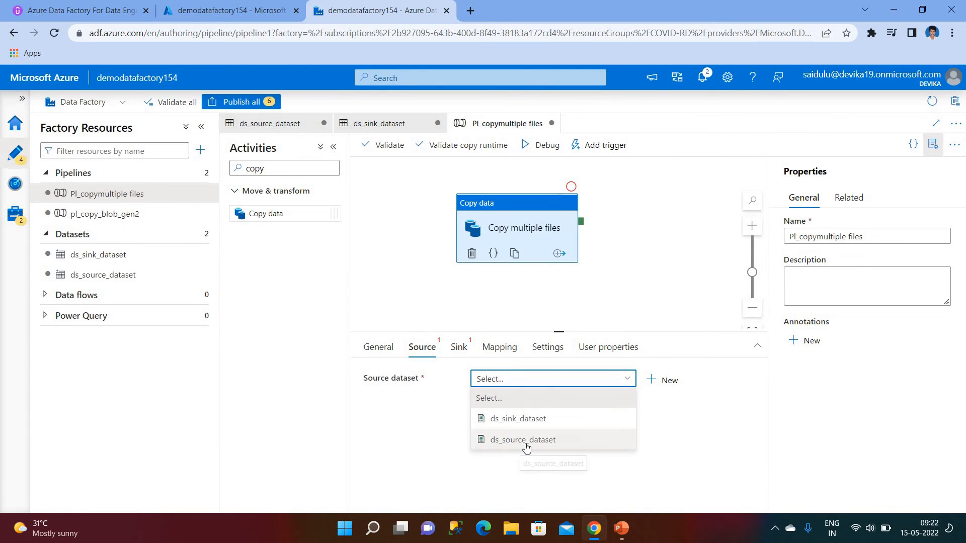
pyautogui.click(524, 441)
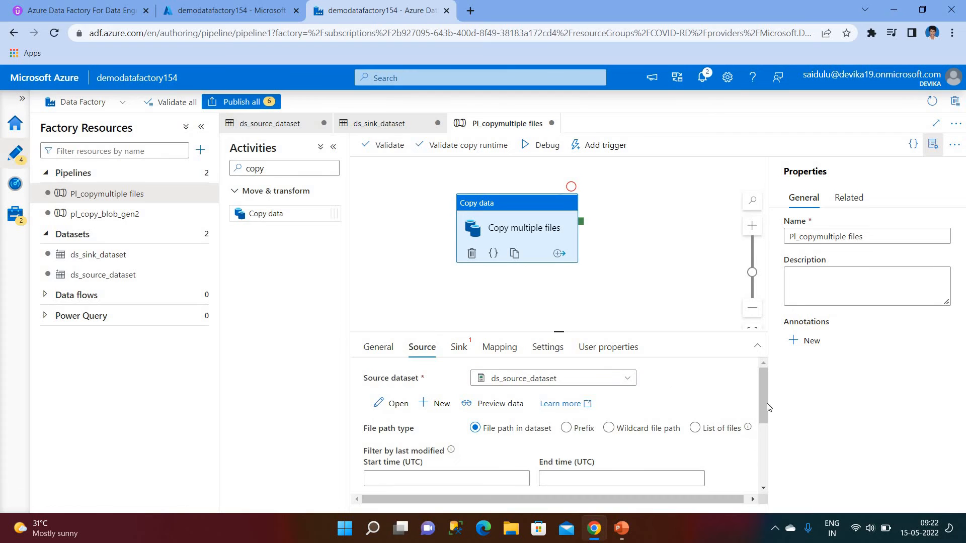
# Change the source's file path type to Wildcard file path and set the wildcard file name to *.csv.
pyautogui.scroll(-2, 763, 397)
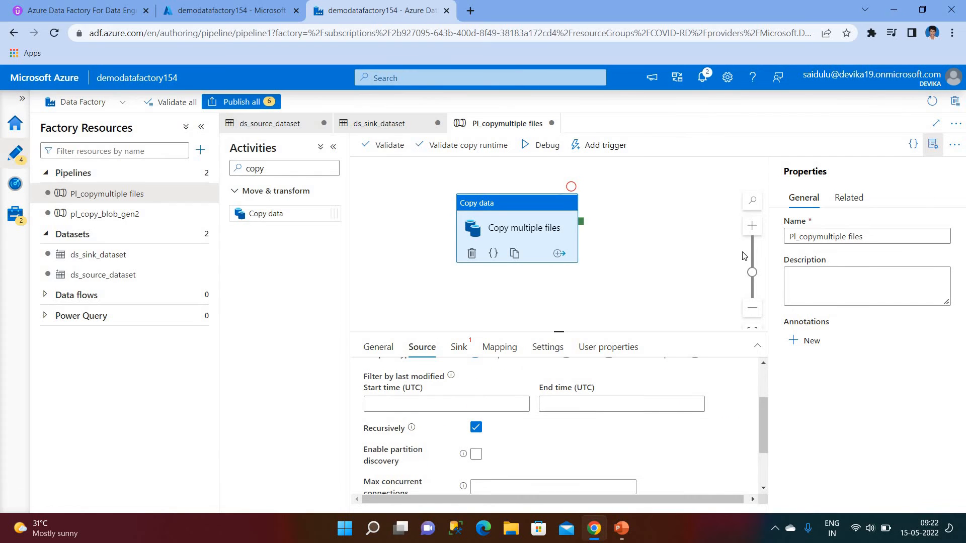
pyautogui.click(757, 347)
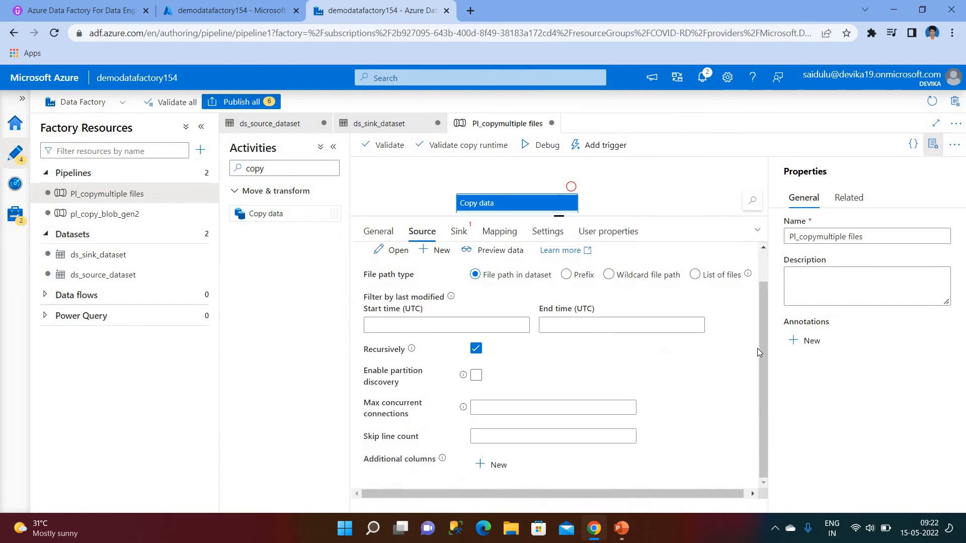
pyautogui.click(933, 145)
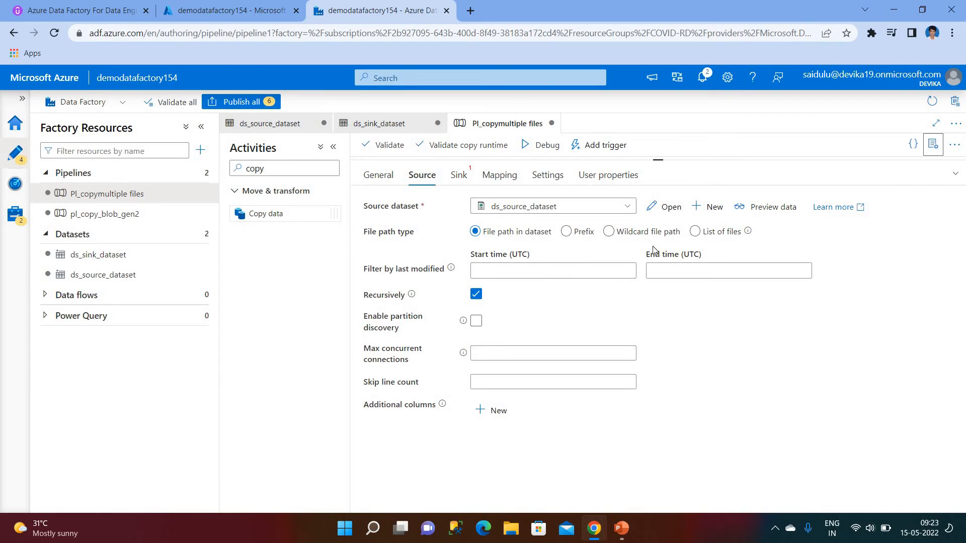
pyautogui.click(610, 232)
pyautogui.click(610, 232)
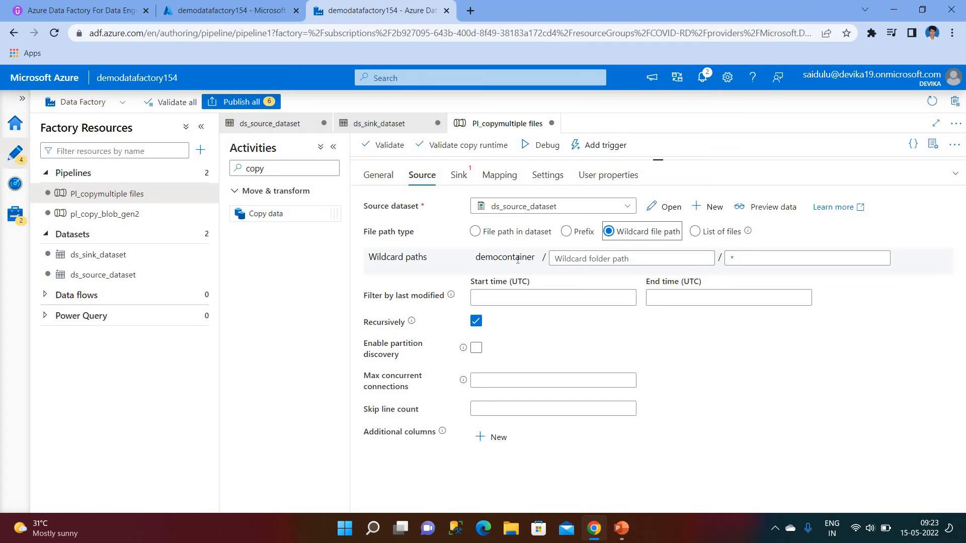
pyautogui.click(750, 257)
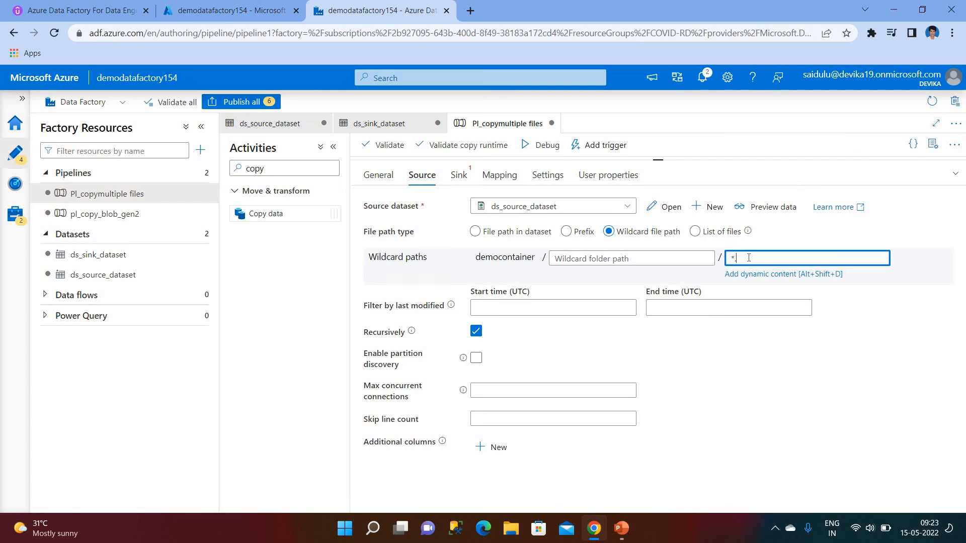
pyautogui.write('s')
pyautogui.write('j')
pyautogui.click(772, 380)
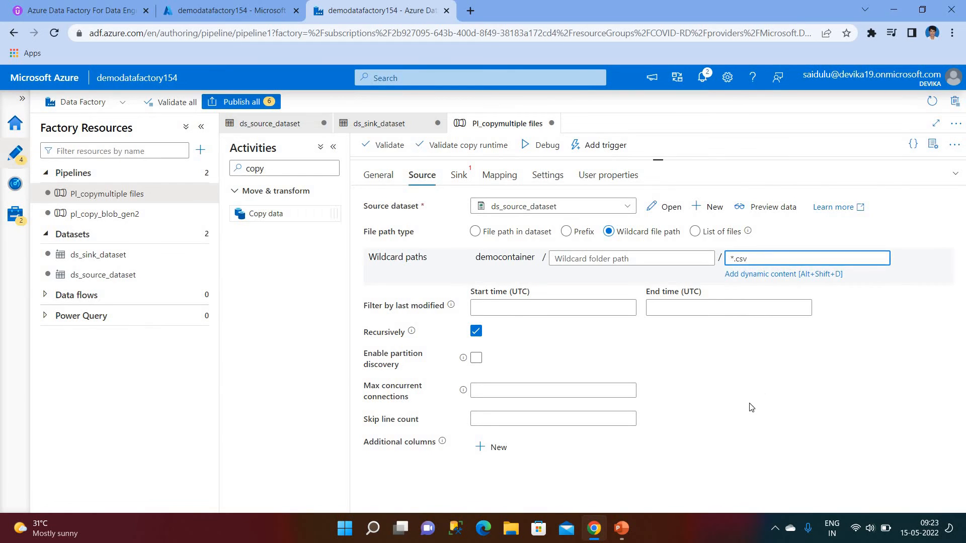
# Set the copy activity's sink dataset to ds_sink_dataset.
pyautogui.click(459, 175)
pyautogui.click(509, 209)
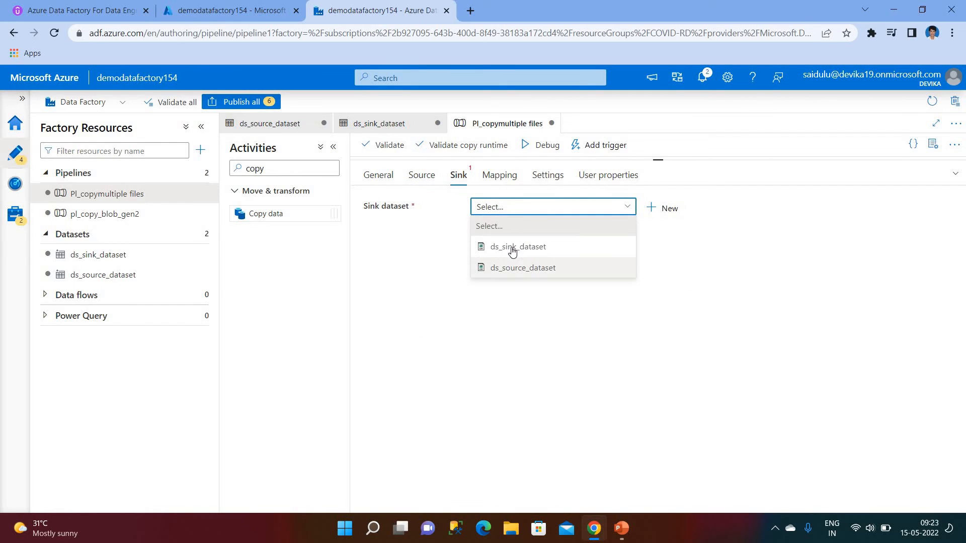
pyautogui.click(524, 252)
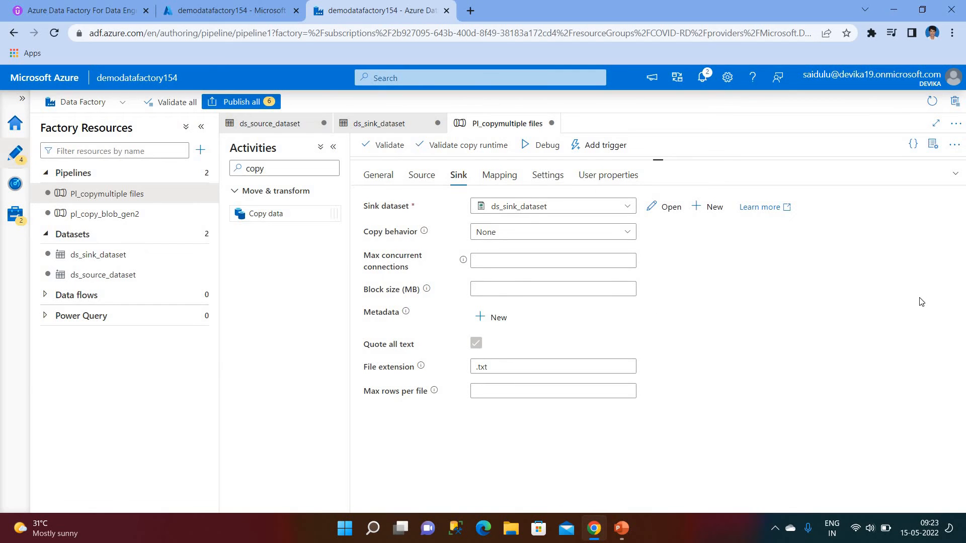
# Validate the Pl_copymultiple files pipeline, close the validation output and start a debug run.
pyautogui.click(955, 176)
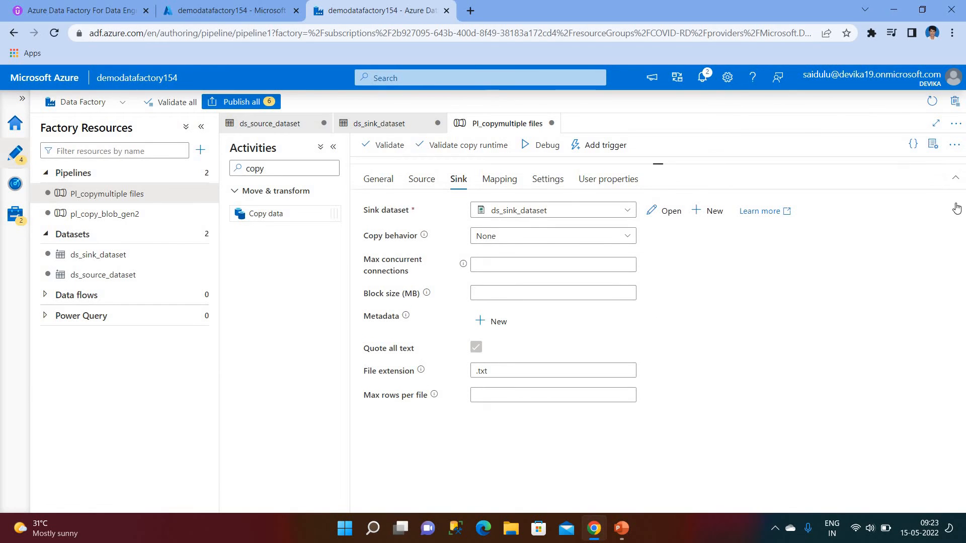
pyautogui.click(393, 149)
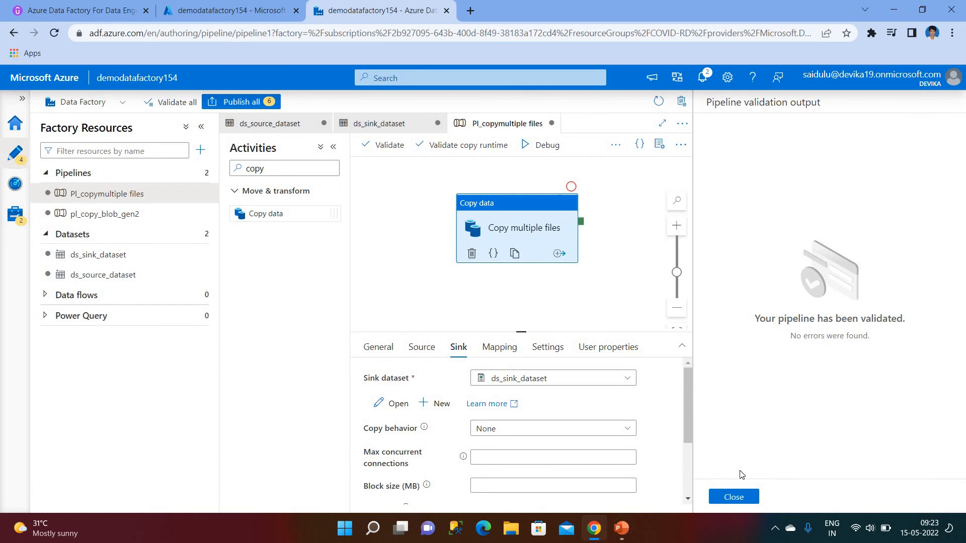
pyautogui.click(734, 497)
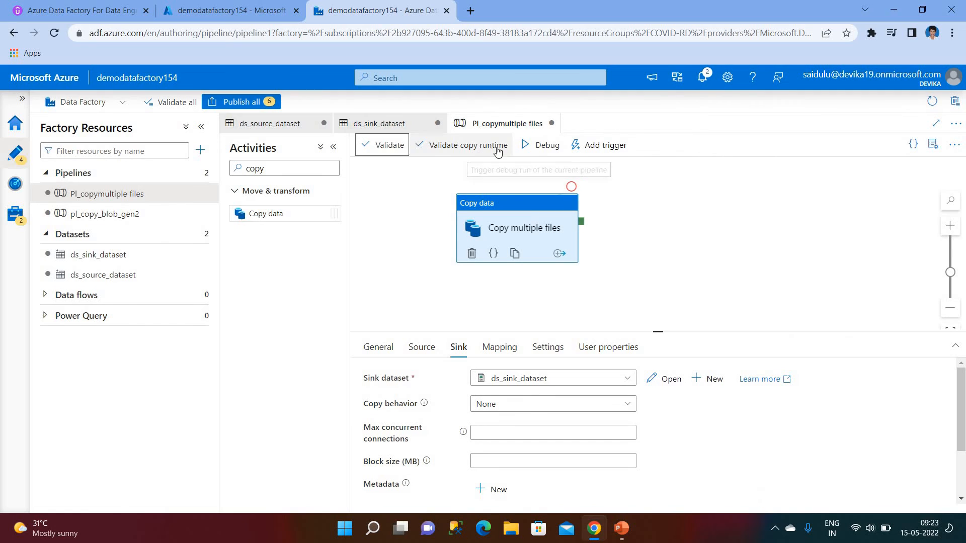
pyautogui.click(548, 151)
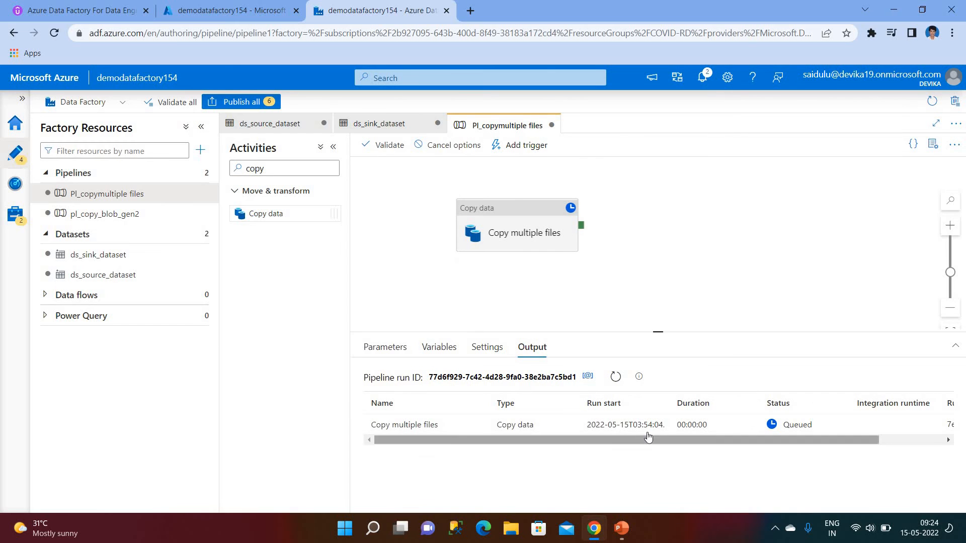
# Check the debug run's status and review the Copy multiple files run details, comparing data and files read with those written.
pyautogui.moveTo(691, 441); pyautogui.dragTo(755, 446)
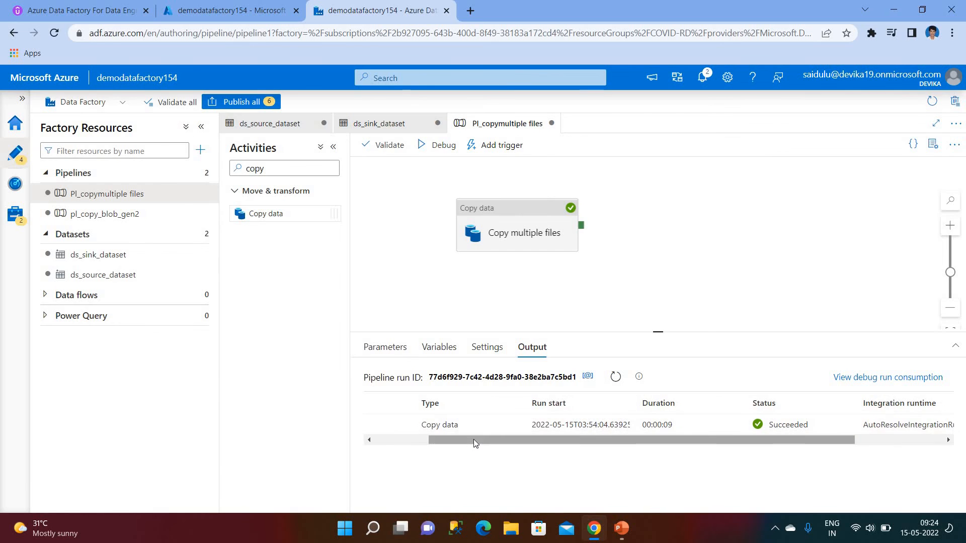
pyautogui.hscroll(-3, 473, 440)
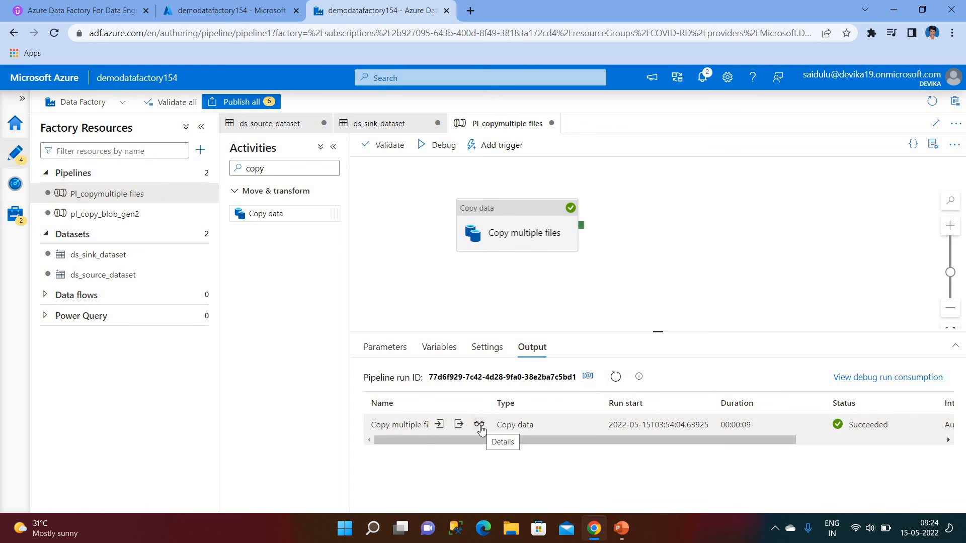
pyautogui.click(479, 428)
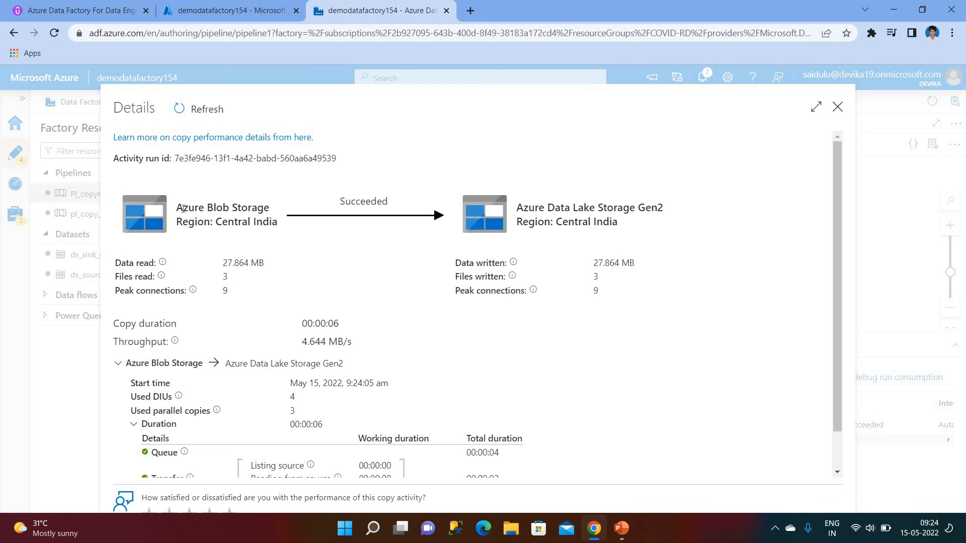
pyautogui.moveTo(183, 208); pyautogui.dragTo(619, 224)
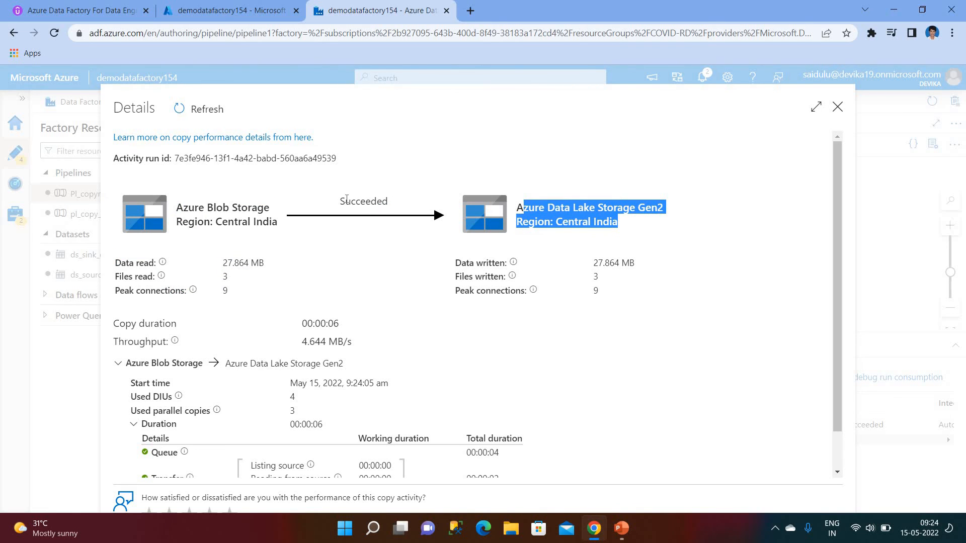
pyautogui.moveTo(350, 201); pyautogui.dragTo(422, 203)
pyautogui.click(166, 278)
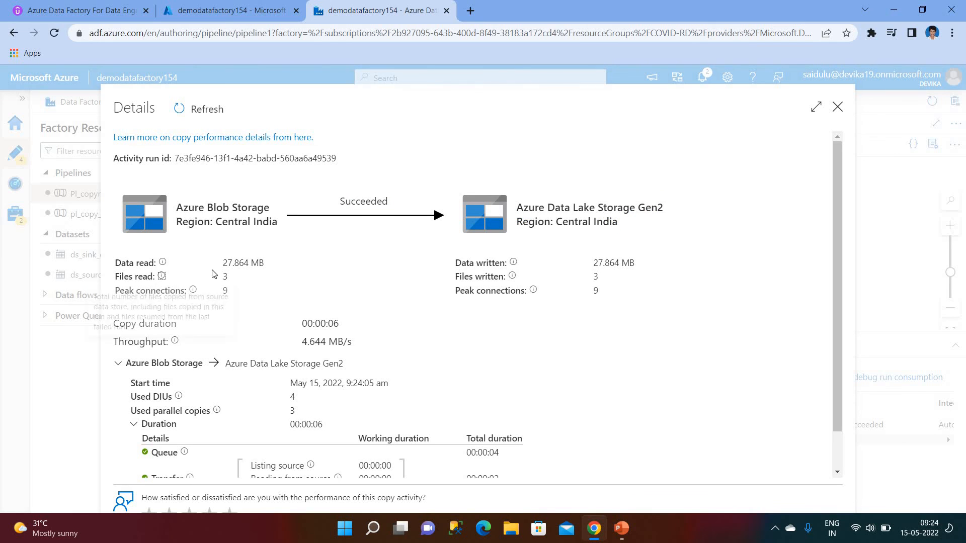
pyautogui.moveTo(222, 263); pyautogui.dragTo(276, 264)
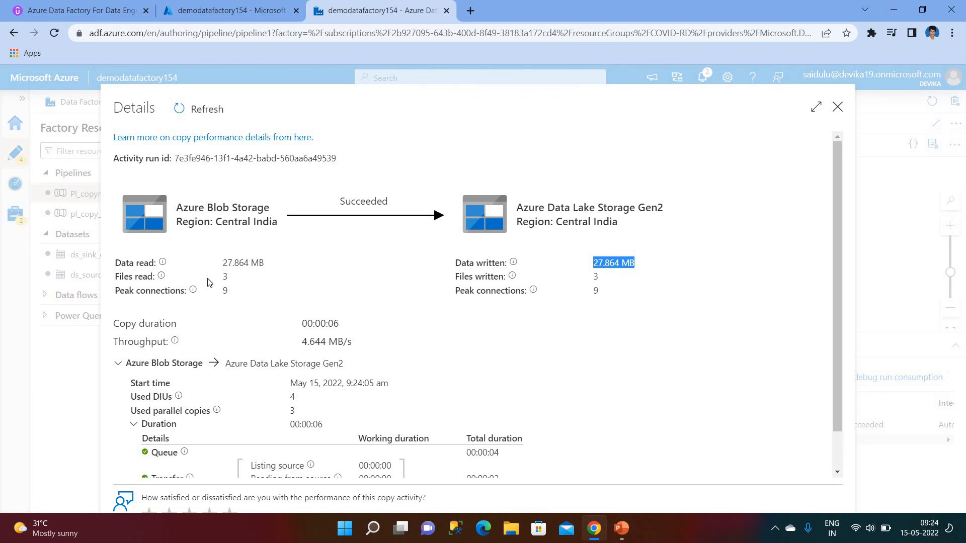
pyautogui.doubleClick(226, 276)
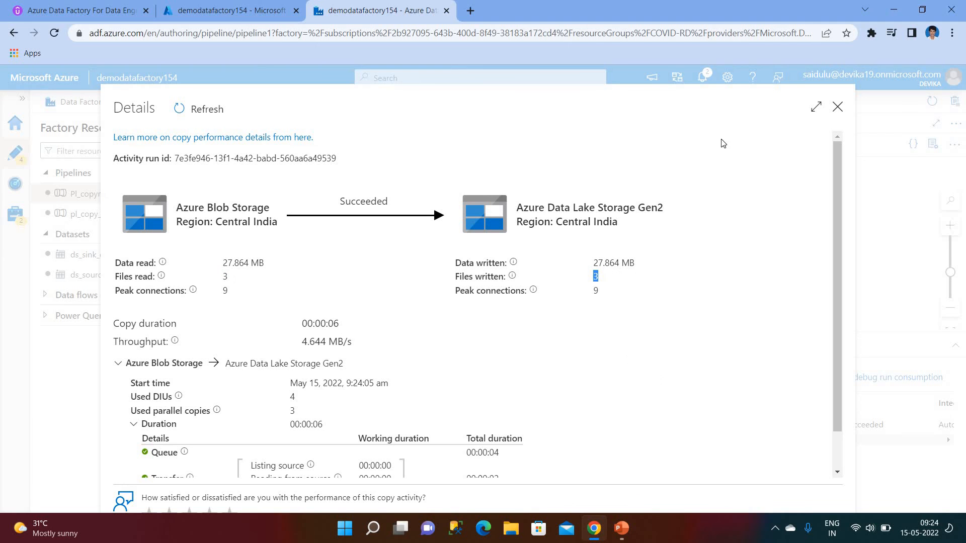
pyautogui.click(838, 108)
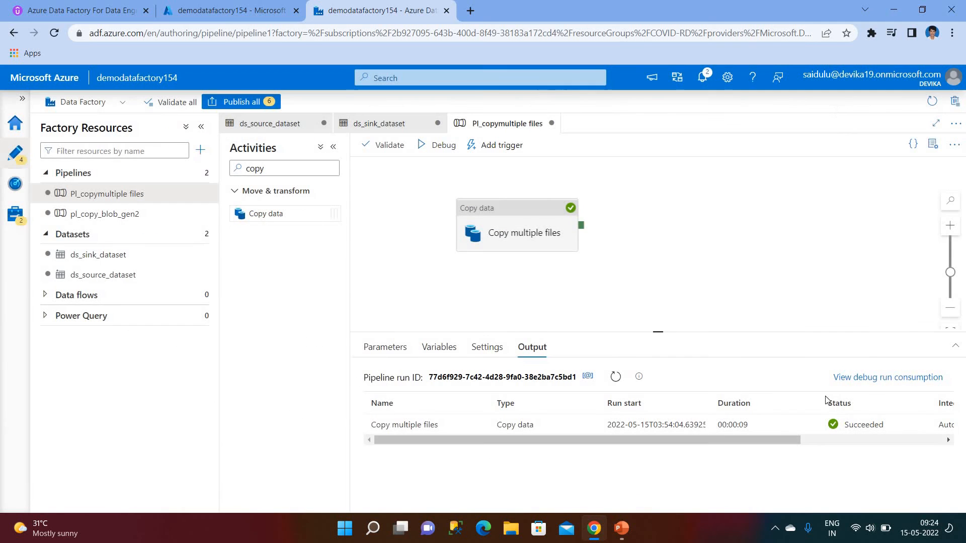
# In the Azure portal, open the raw folder of sinkcontainer in the demoadlssinkstorage storage account to check the copied files.
pyautogui.click(241, 10)
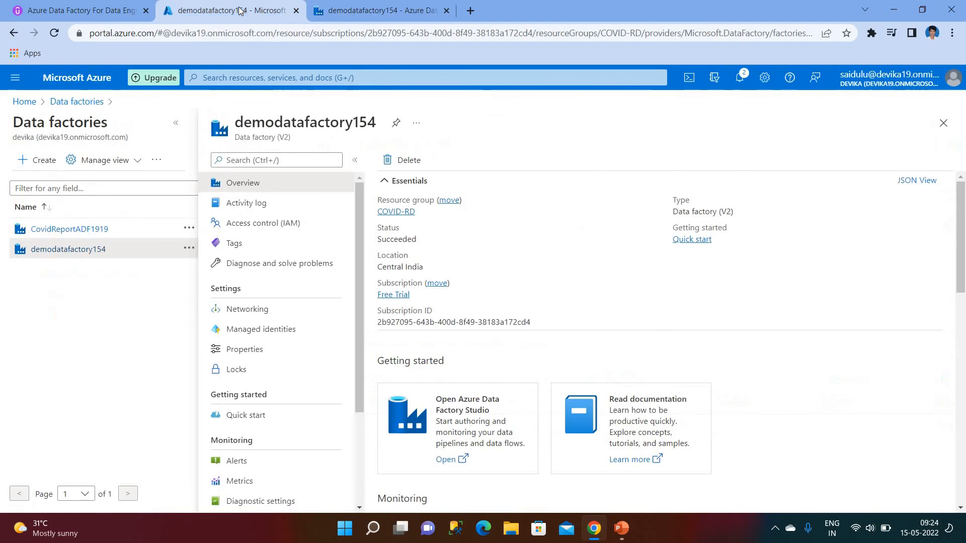
pyautogui.click(352, 8)
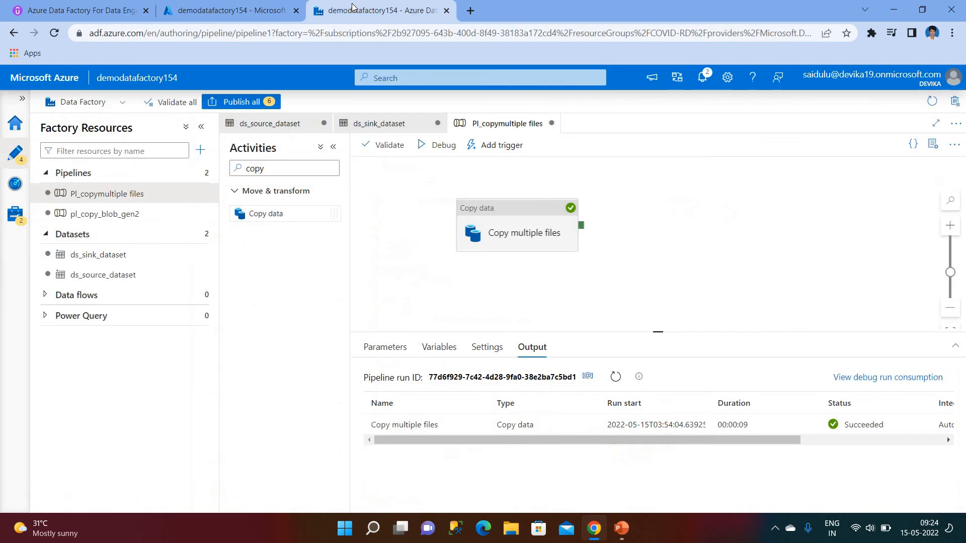
pyautogui.click(232, 10)
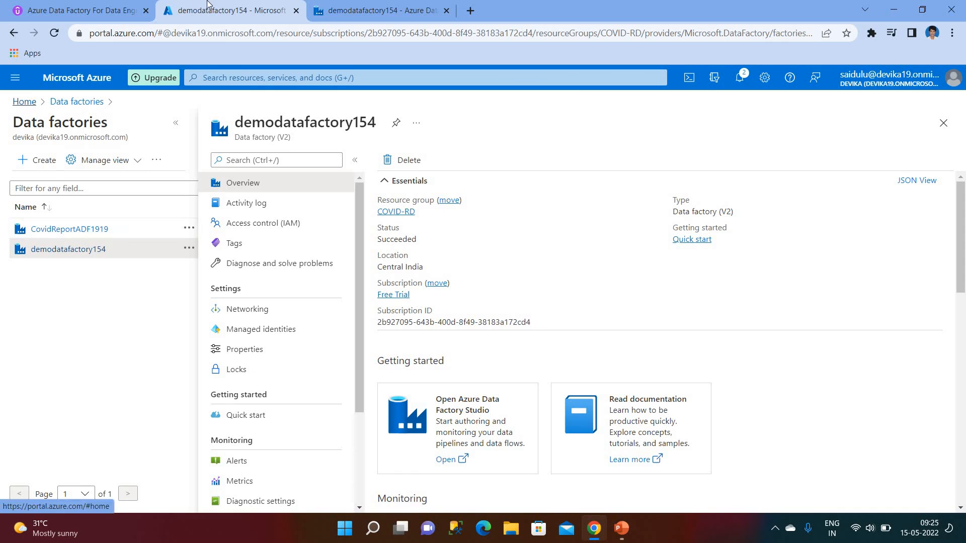
pyautogui.click(25, 102)
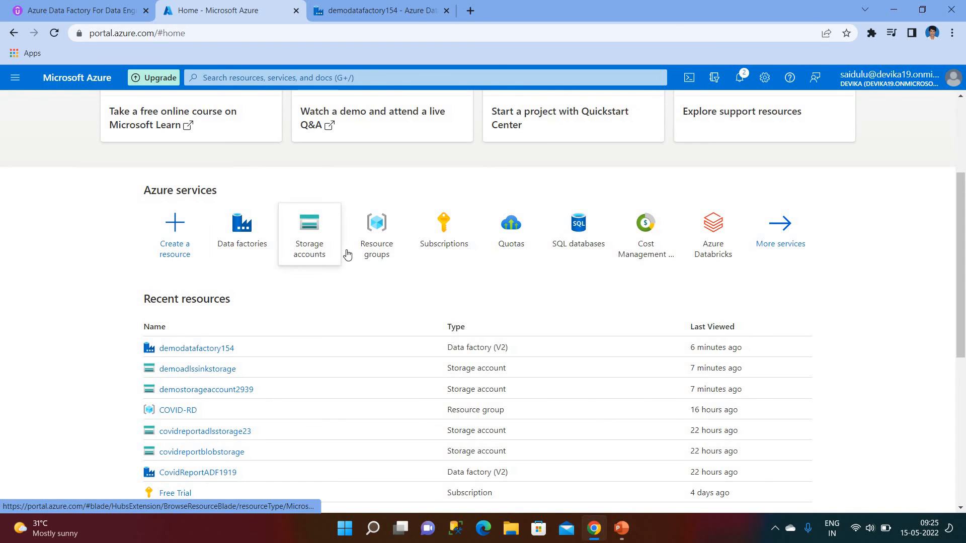
pyautogui.click(317, 241)
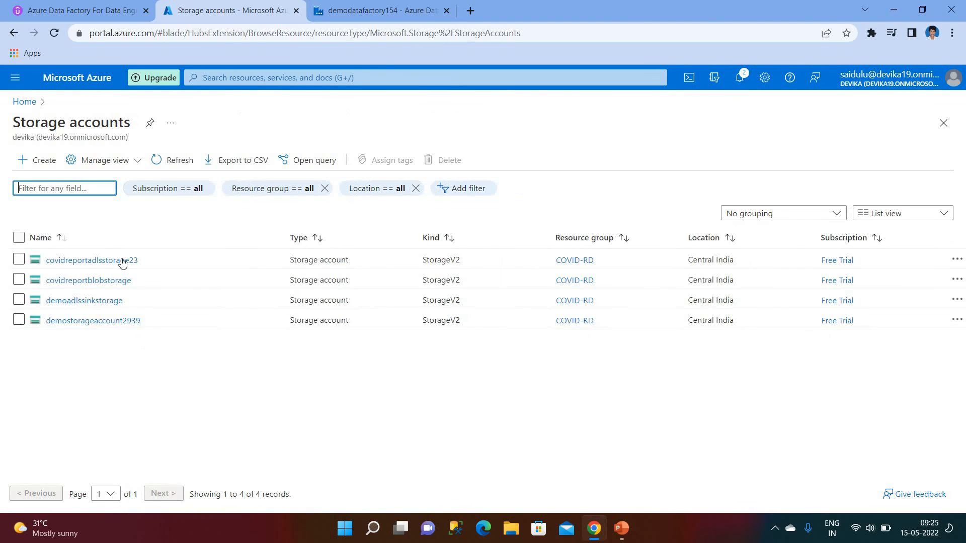
pyautogui.click(77, 305)
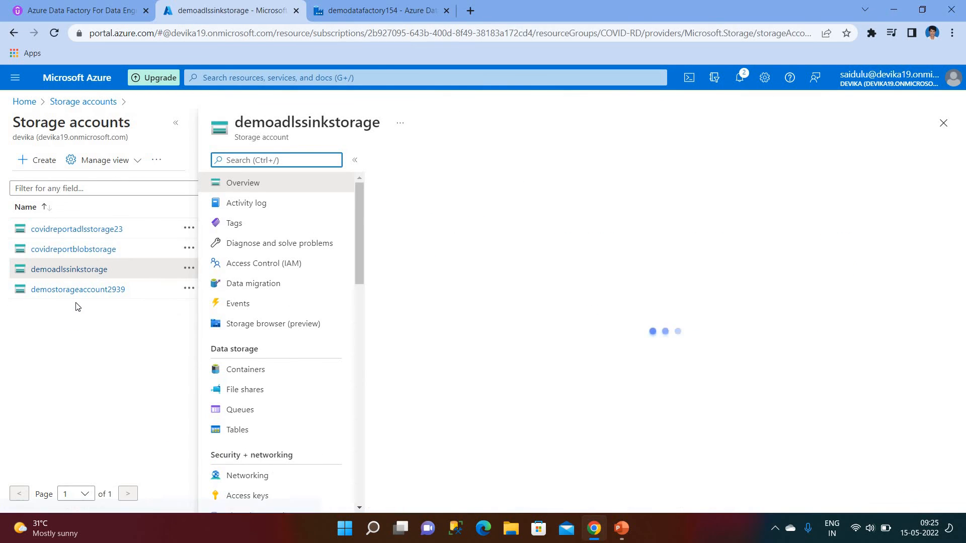
pyautogui.click(247, 371)
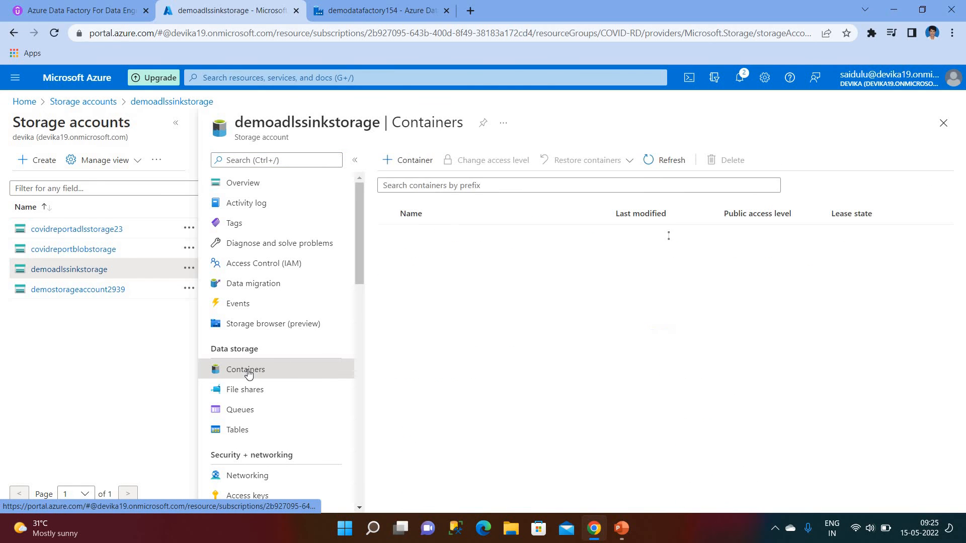
pyautogui.click(427, 256)
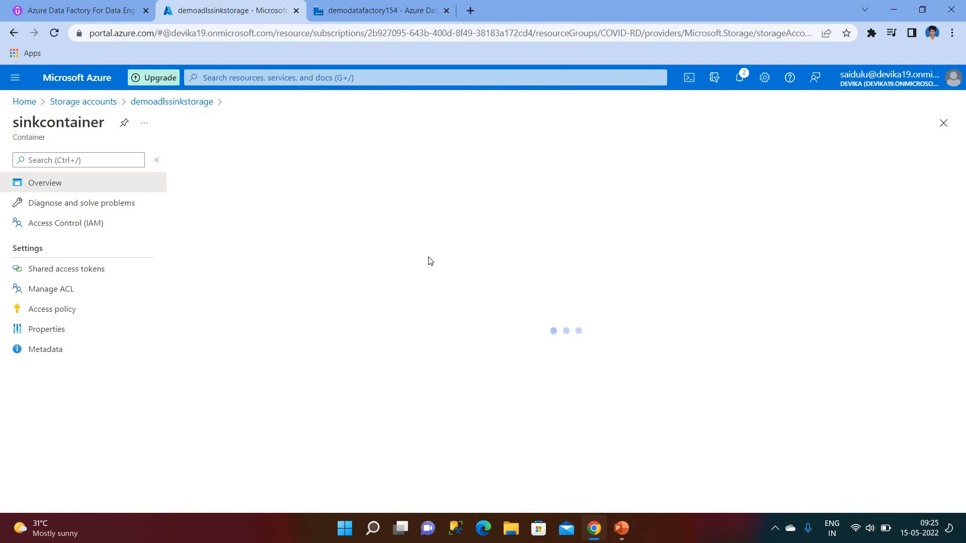
pyautogui.doubleClick(258, 265)
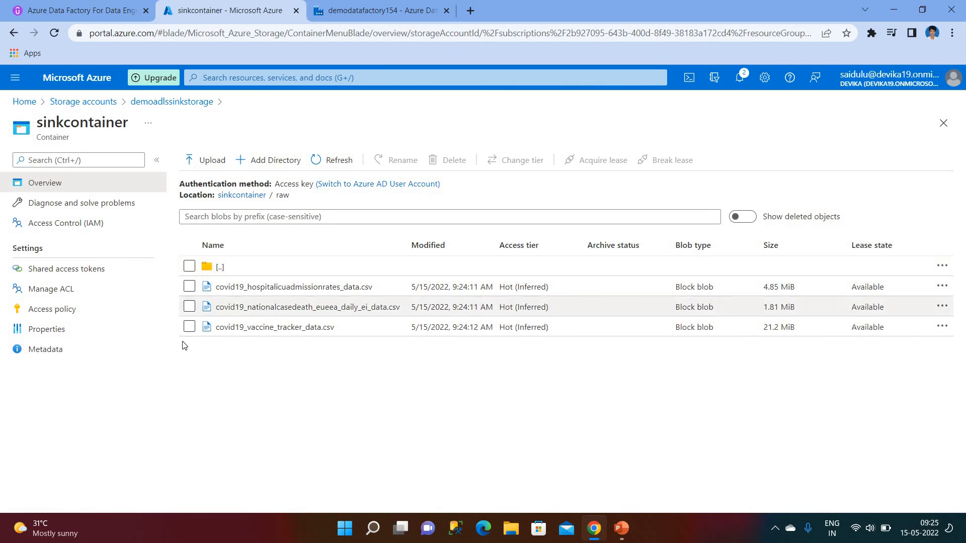